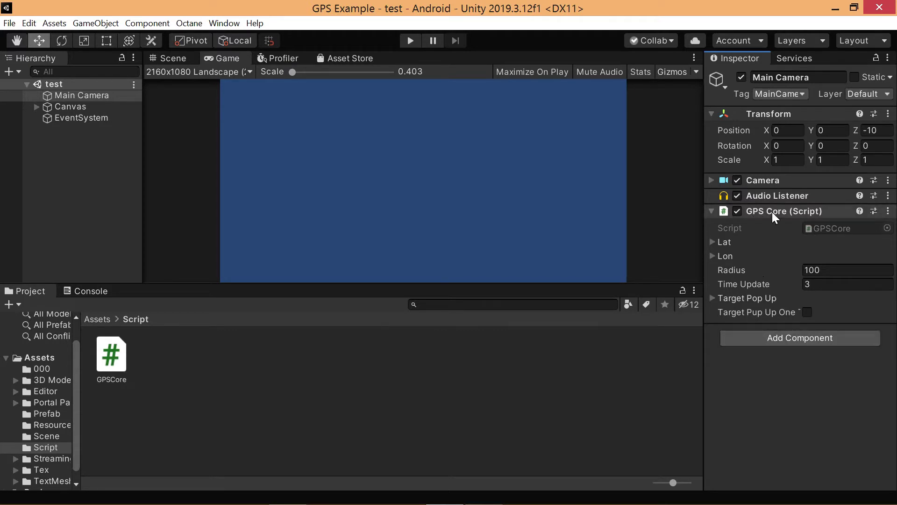
Bring up GPSCore.cs in Visual Studio and review the UnityEngine.Events using directive
click(483, 499)
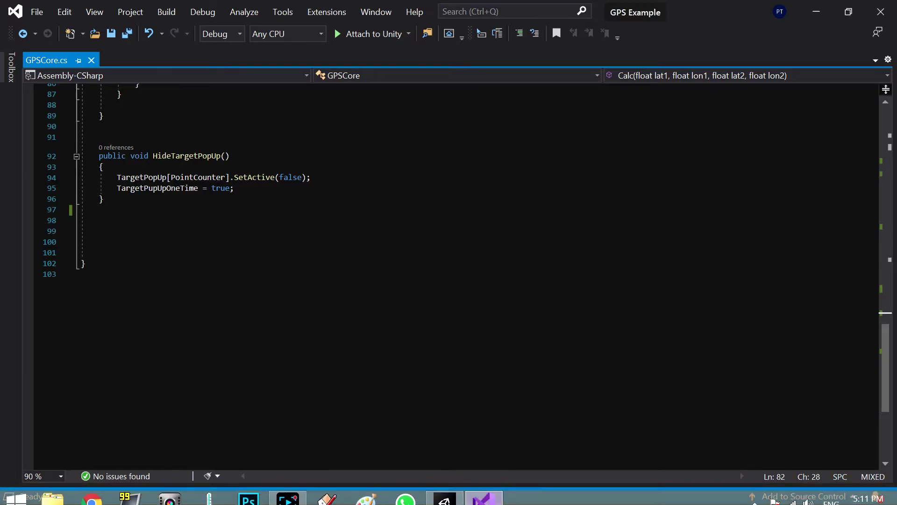
scroll(448, 273, up, 10)
scroll(448, 273, up, 8)
scroll(449, 274, up, 10)
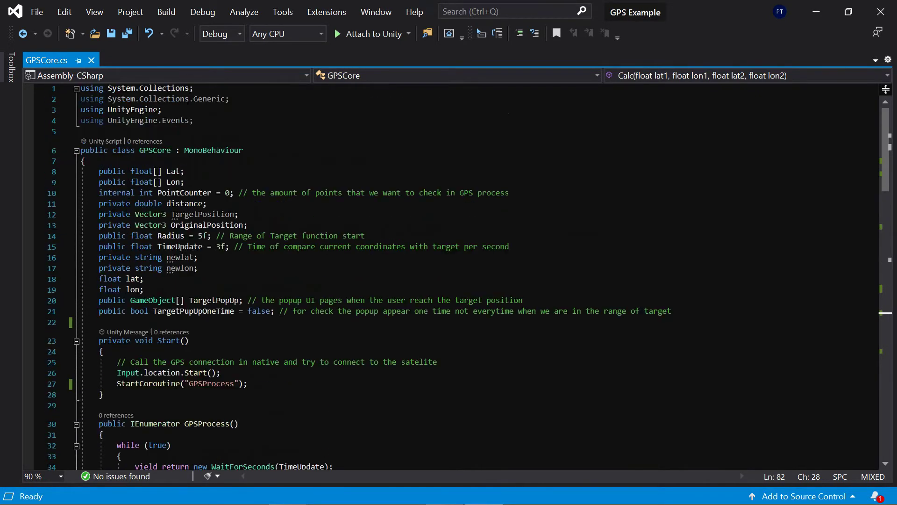
click(208, 119)
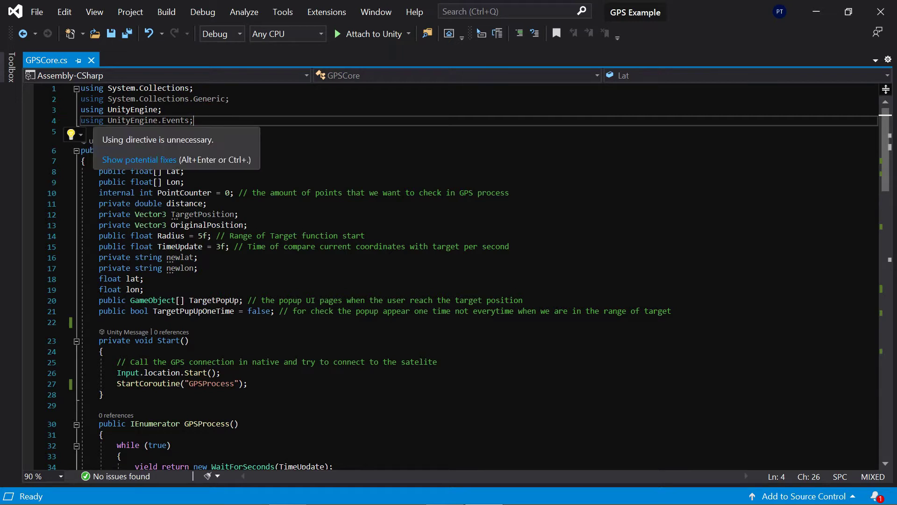
click(154, 121)
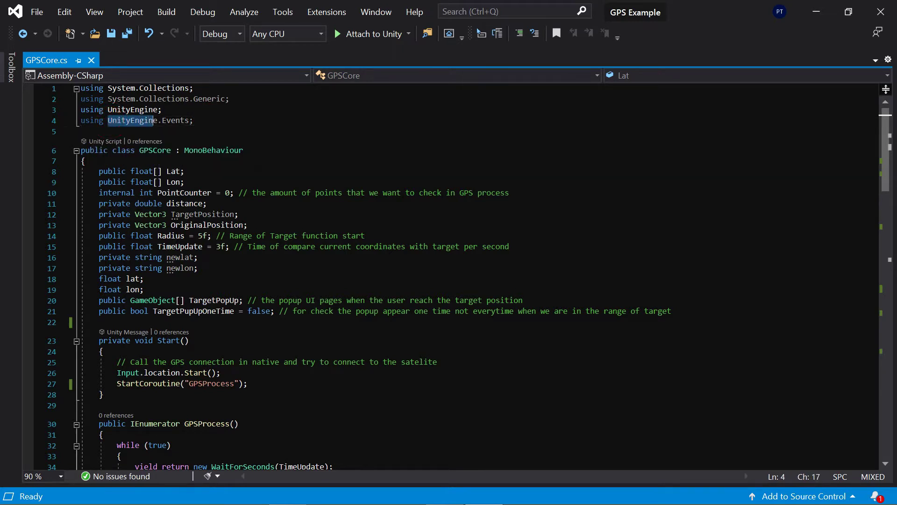
double_click(181, 120)
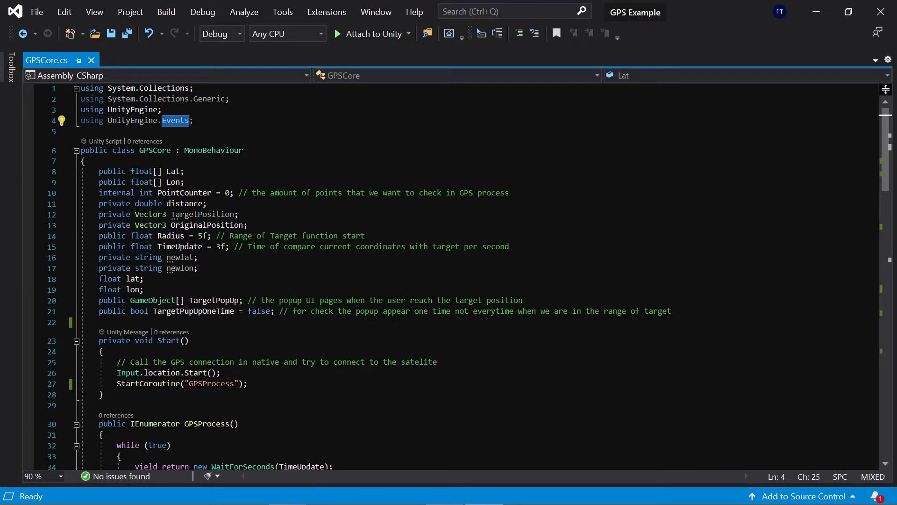
click(689, 311)
Declare 'public UnityEvent EventStartGPS;' below the fields, commented as firing when GPS starts
key(Return)
key(Return)
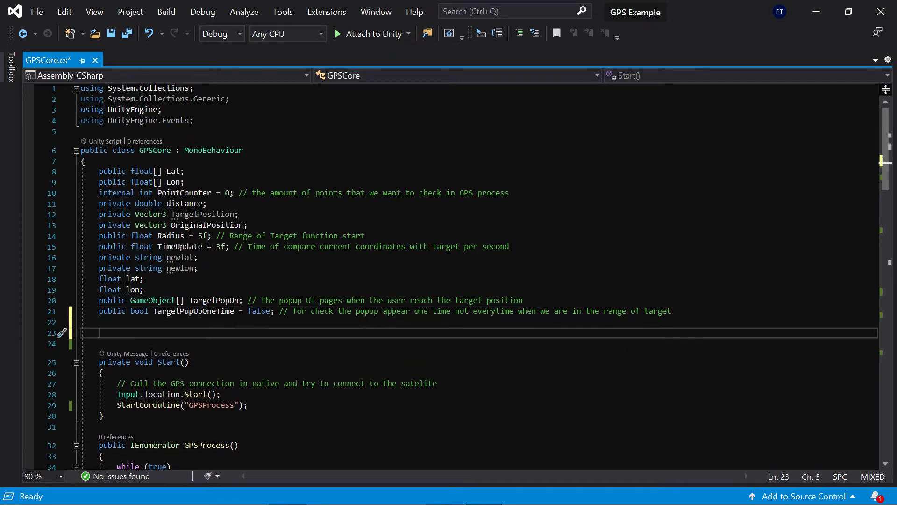
text(publ)
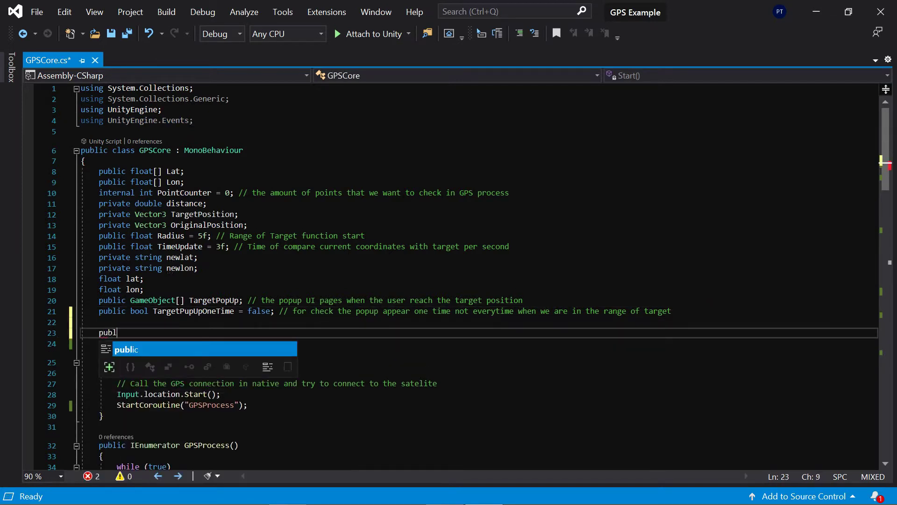
text(ic unity)
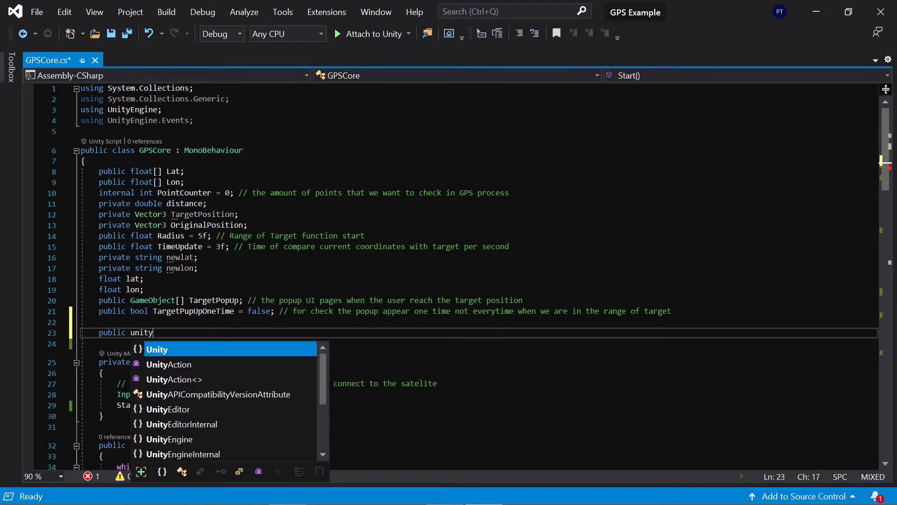
text(en)
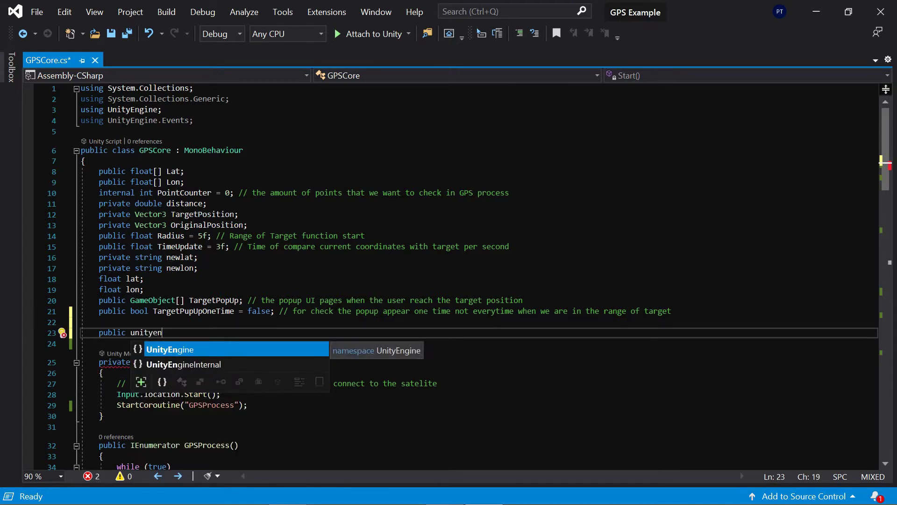
key(BackSpace)
text(v)
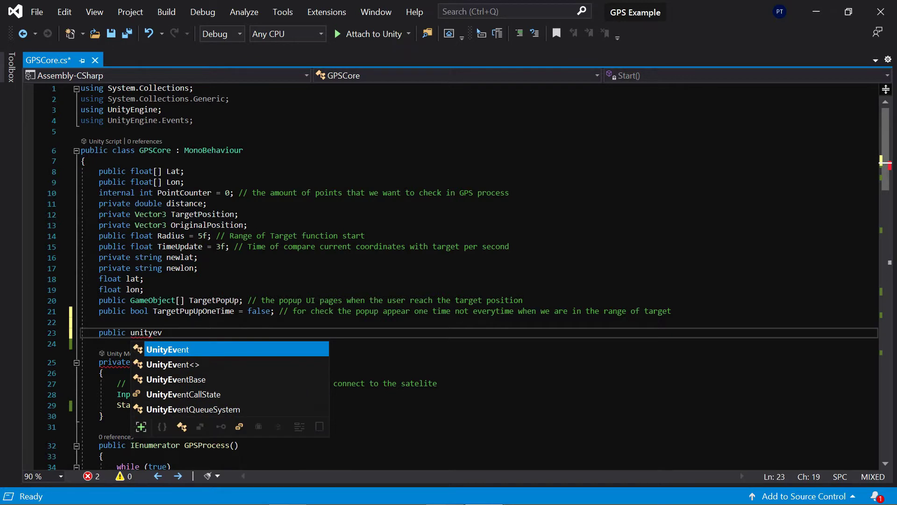
key(Tab)
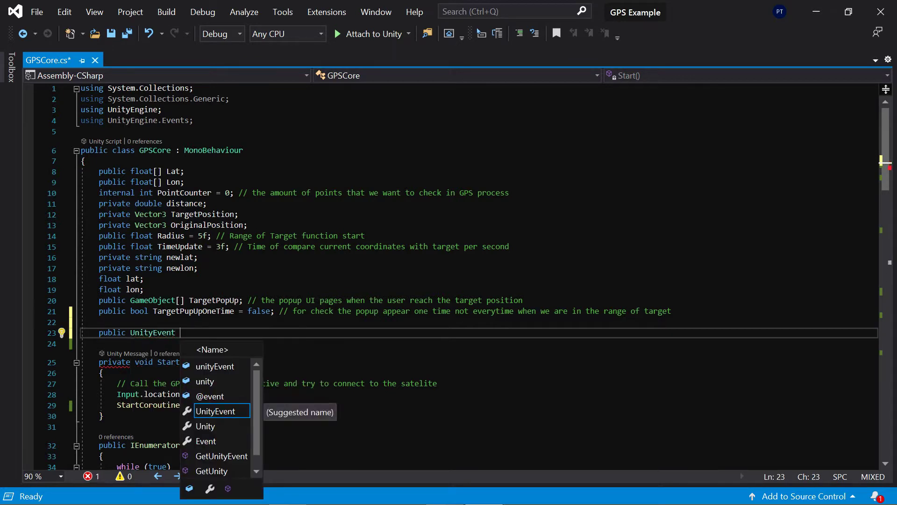
text(Event)
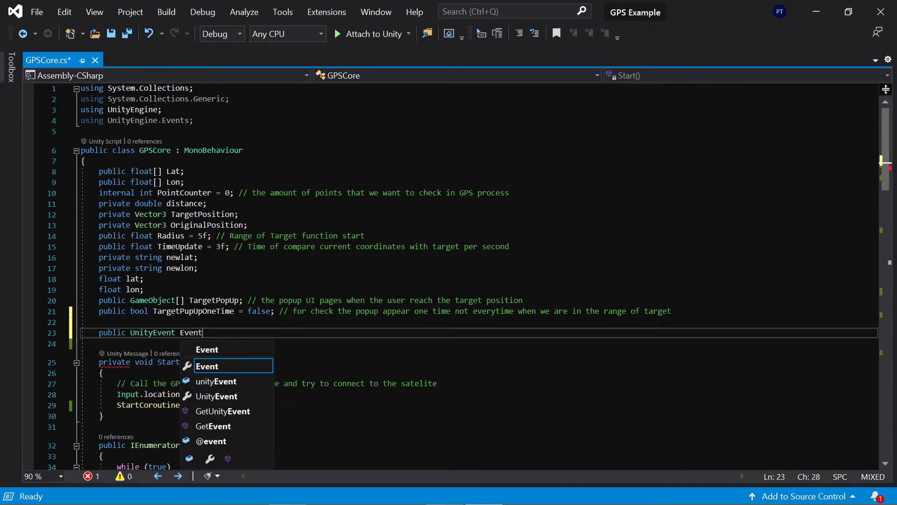
text(Star)
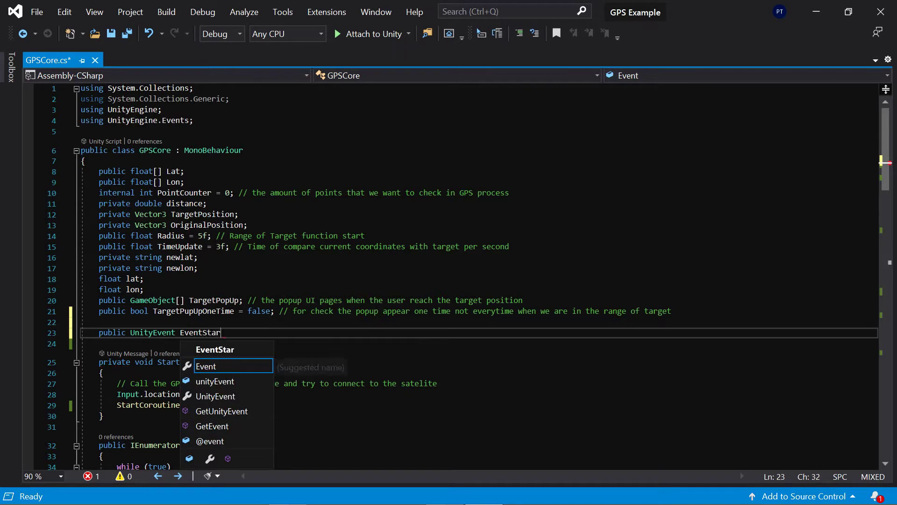
text(tGPS)
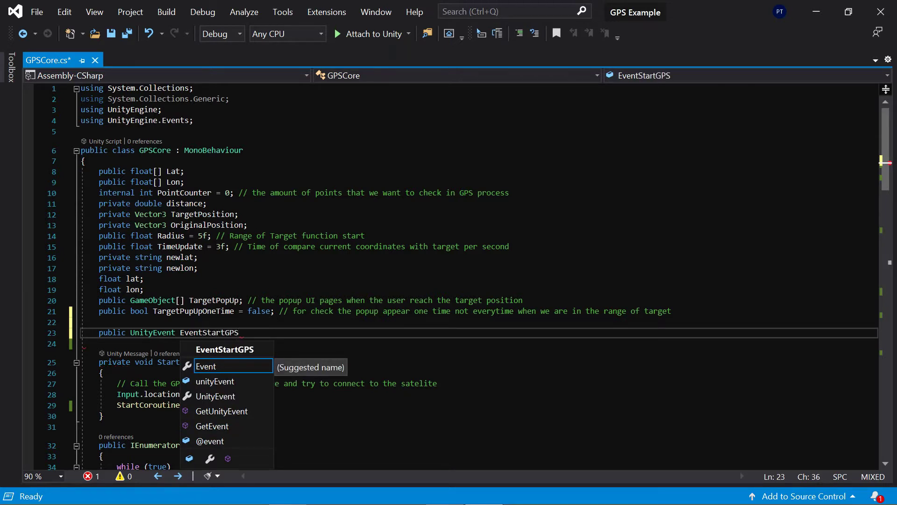
text(;)
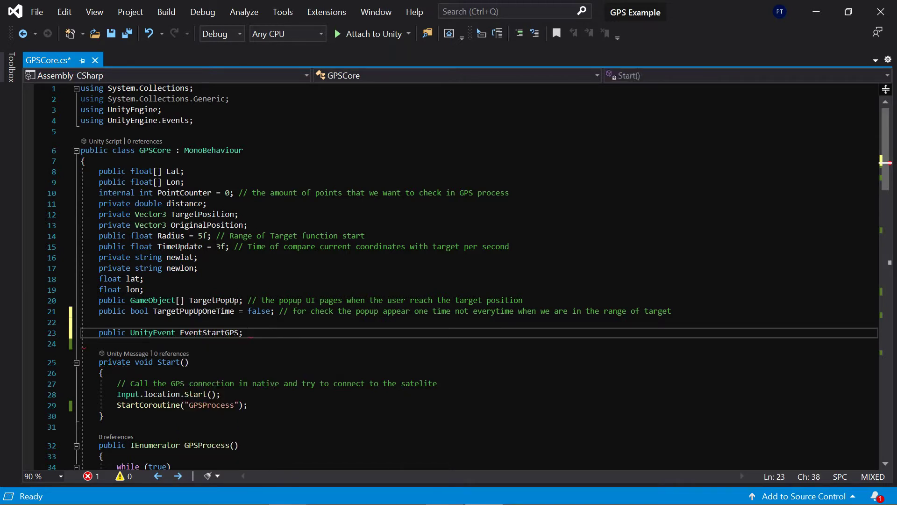
text( // This )
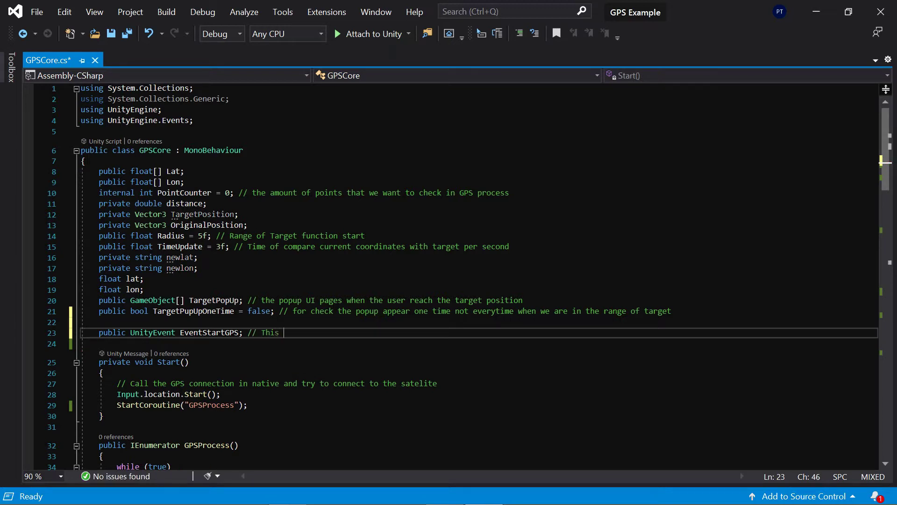
text(event )
text(will work )
text(when the )
text(GPS )
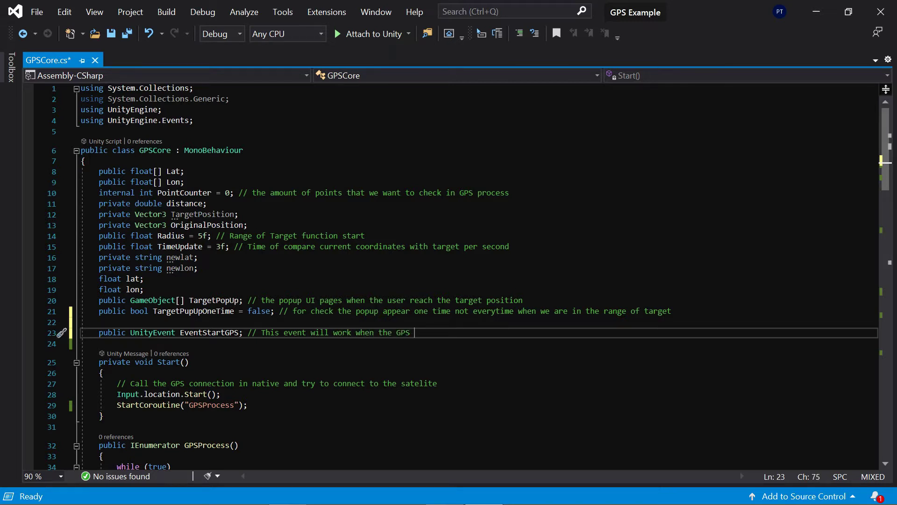
text(syst)
text(em start to)
text( work)
scroll(449, 280, down, 2)
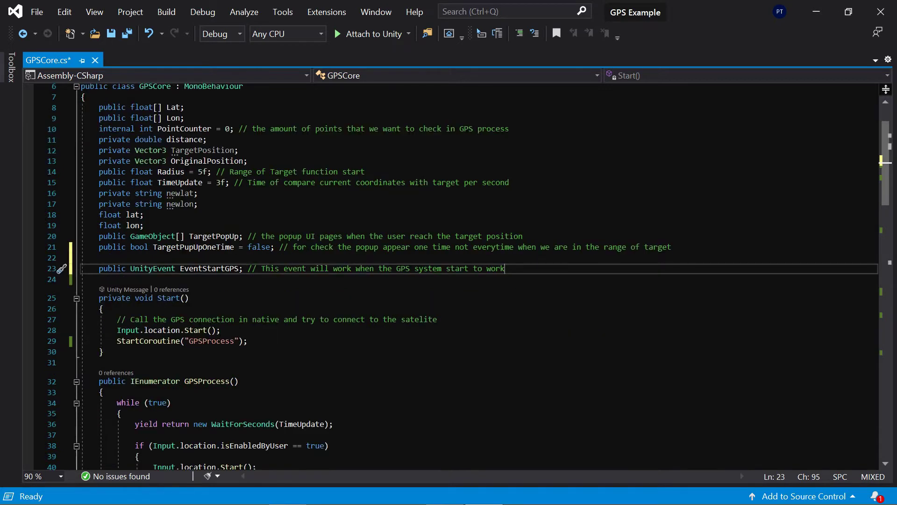
double_click(210, 269)
key(ctrl+c)
Add EventStartGPS.Invoke(); in Start() after the StartCoroutine call
click(257, 342)
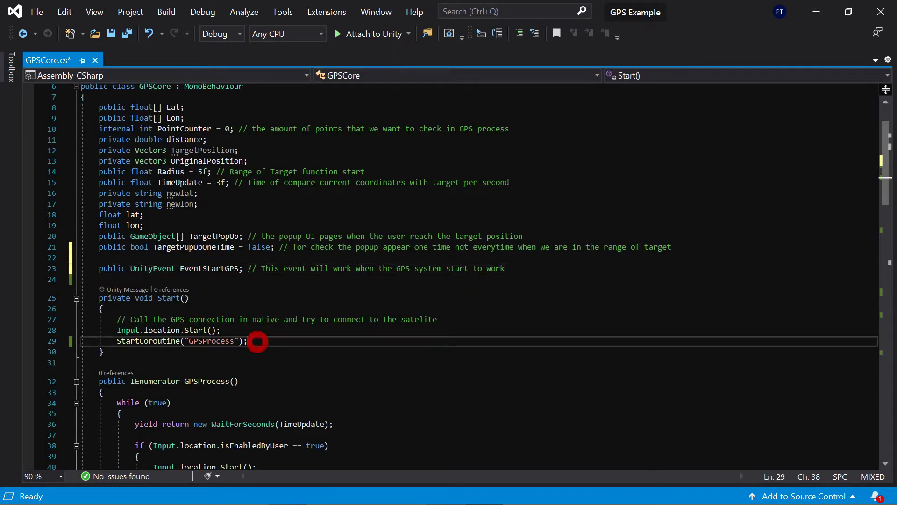
key(Return)
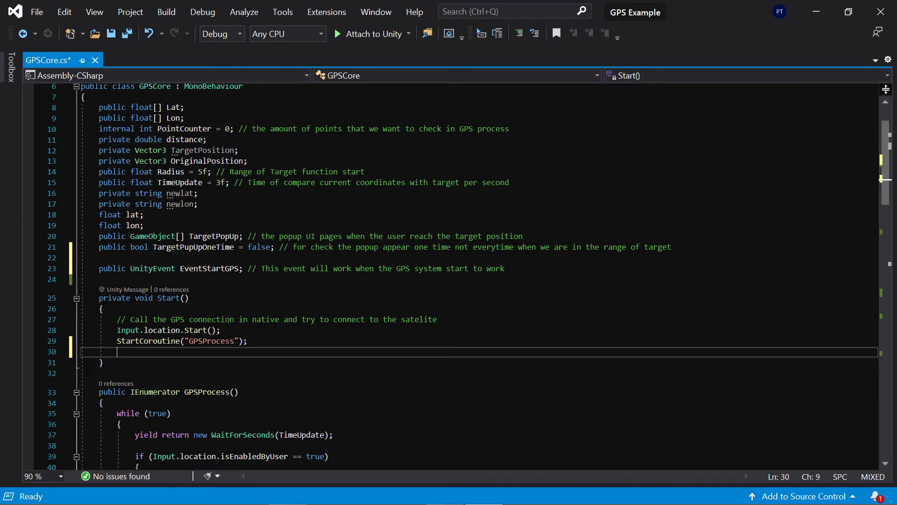
key(ctrl+v)
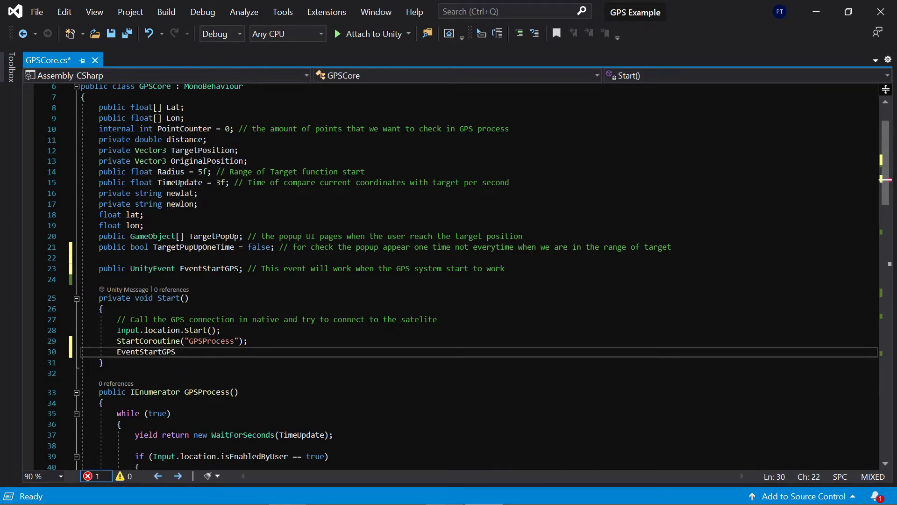
text(.in)
key(Tab)
text(();)
Save GPSCore.cs and undo the accidentally duplicated Invoke line
key(ctrl+s)
key(ctrl+d)
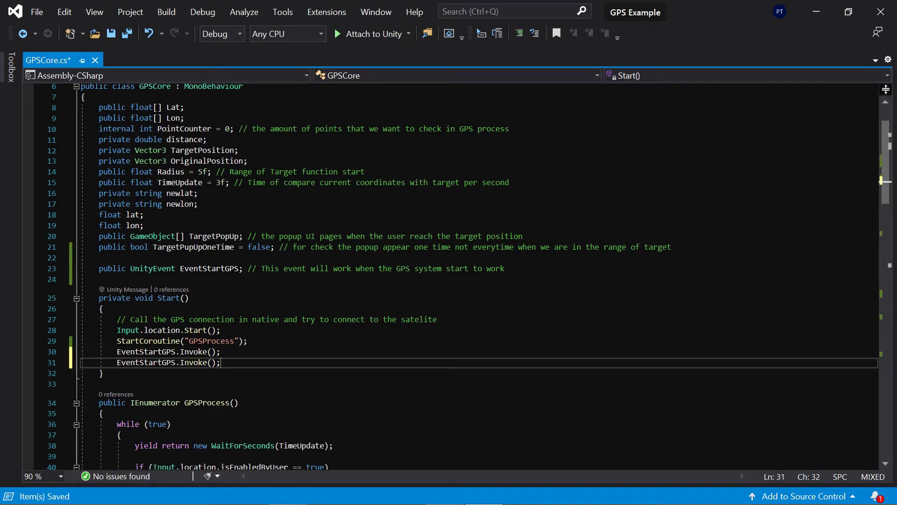
key(ctrl+z)
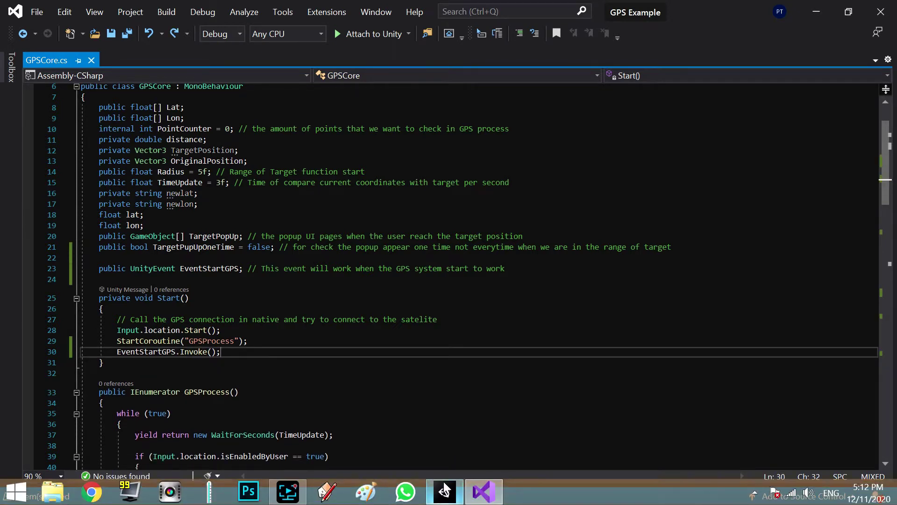
click(444, 491)
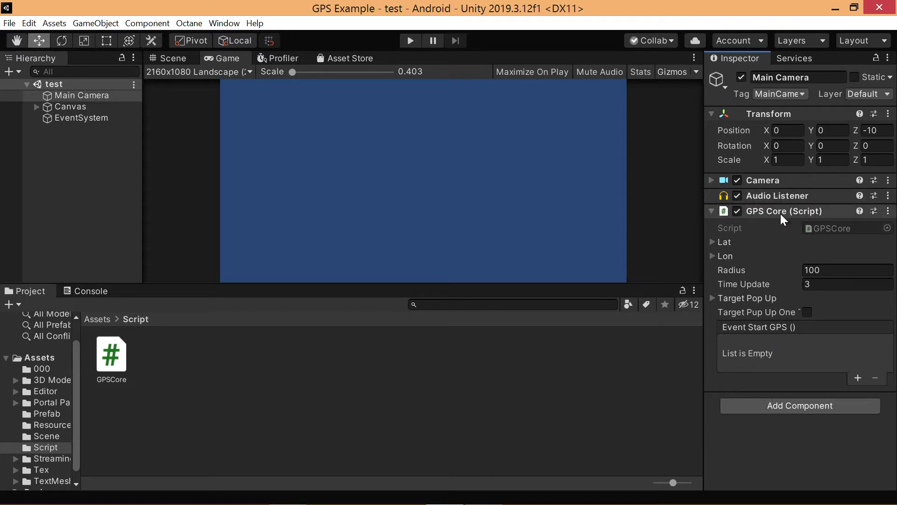
Trim Event Start GPS to one listener entry and drag EventSystem in as its target
click(862, 377)
click(861, 380)
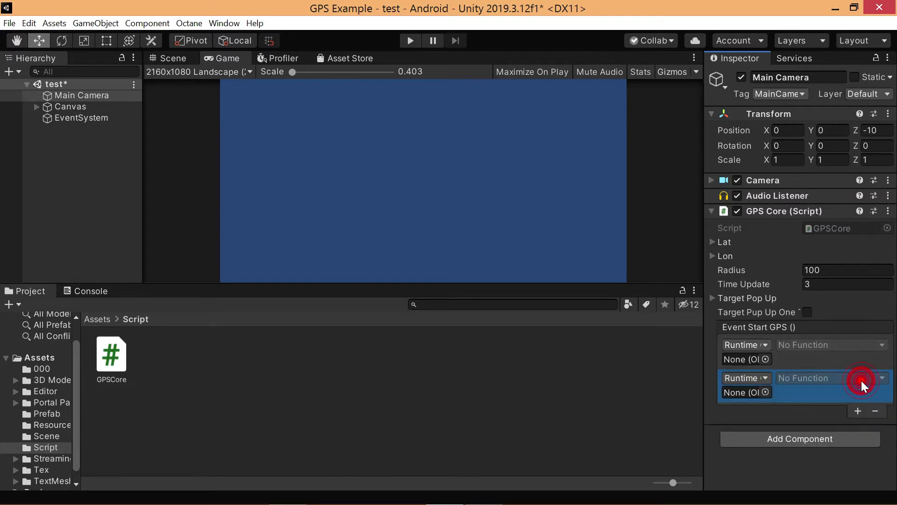
click(856, 413)
click(853, 443)
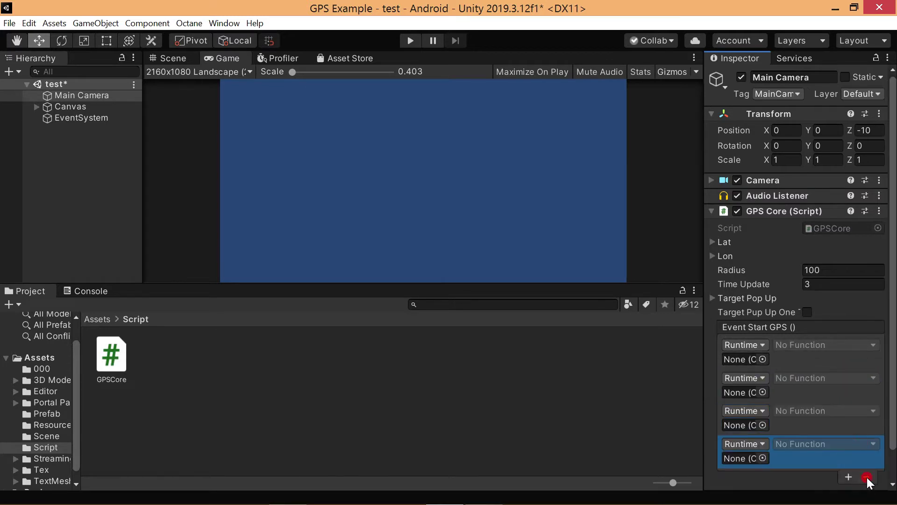
click(867, 477)
click(869, 447)
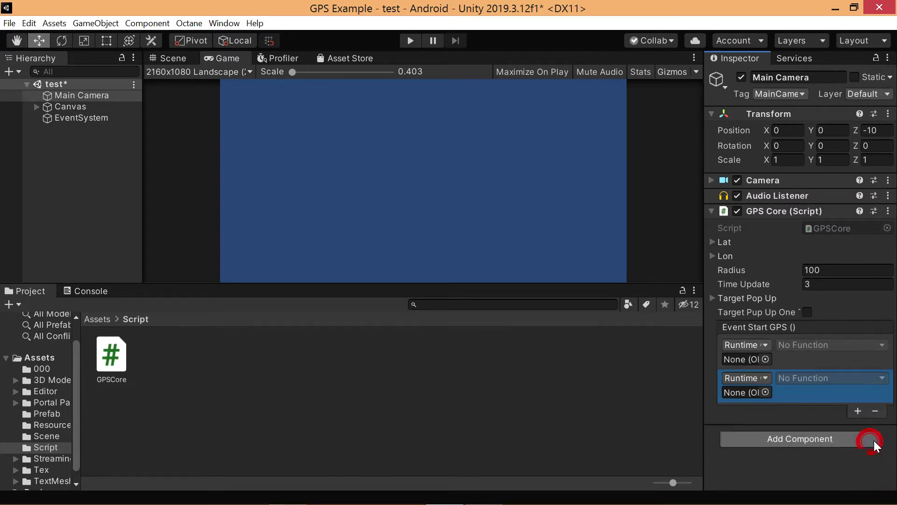
click(873, 410)
mouse_move(81, 118)
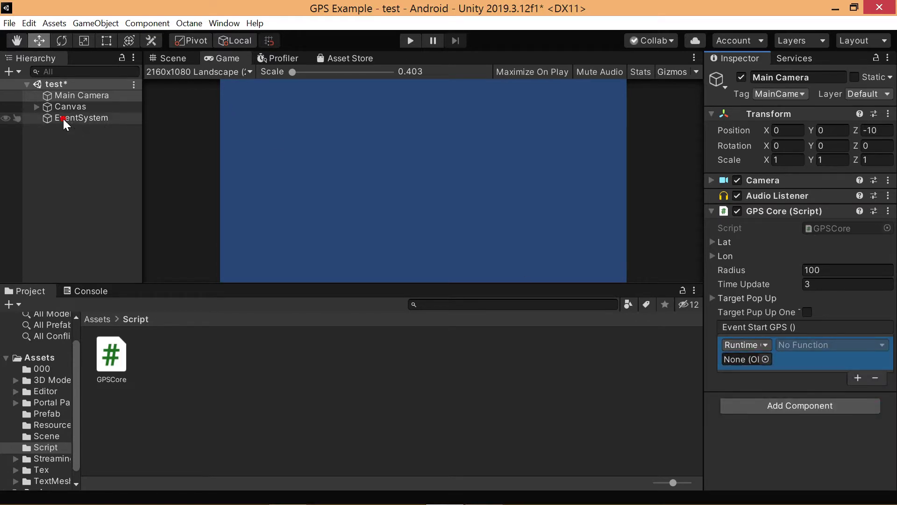
drag(70, 95, 744, 355)
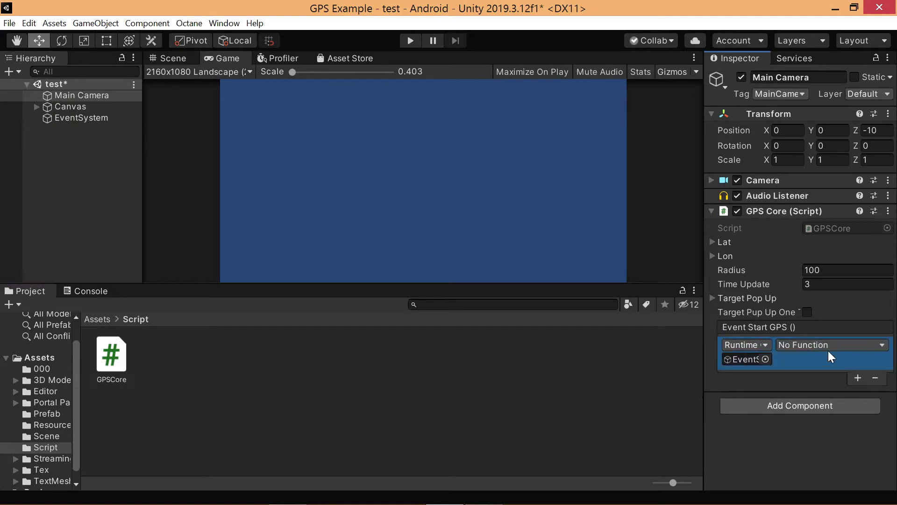
Set the listener function to GameObject.SetActive, left false, and start Play mode
click(809, 344)
click(800, 378)
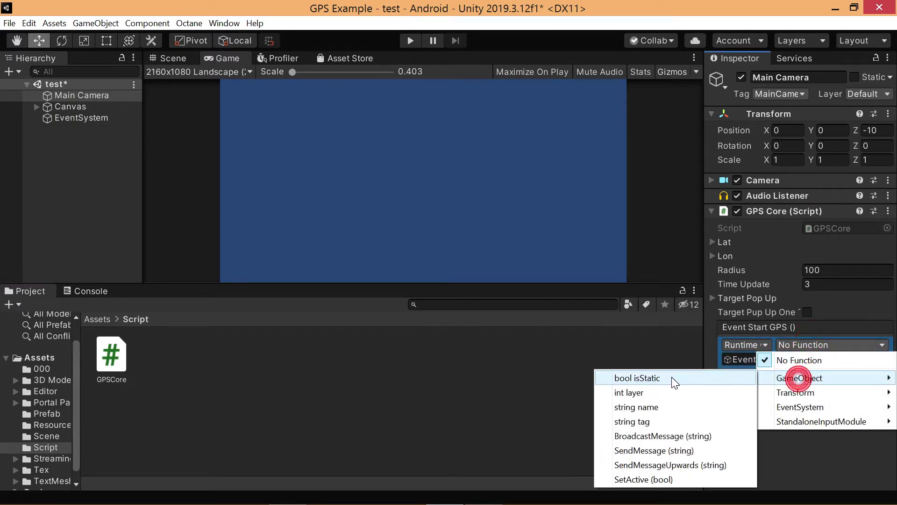
click(621, 478)
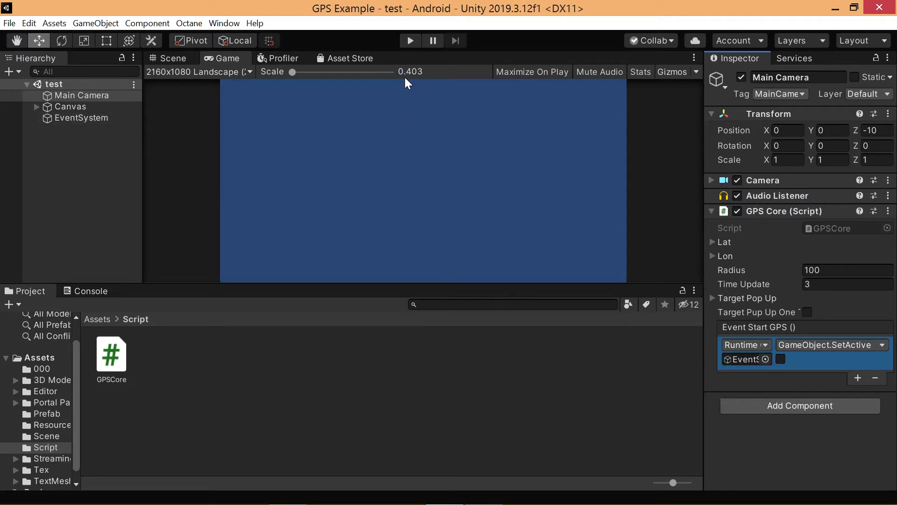
click(409, 41)
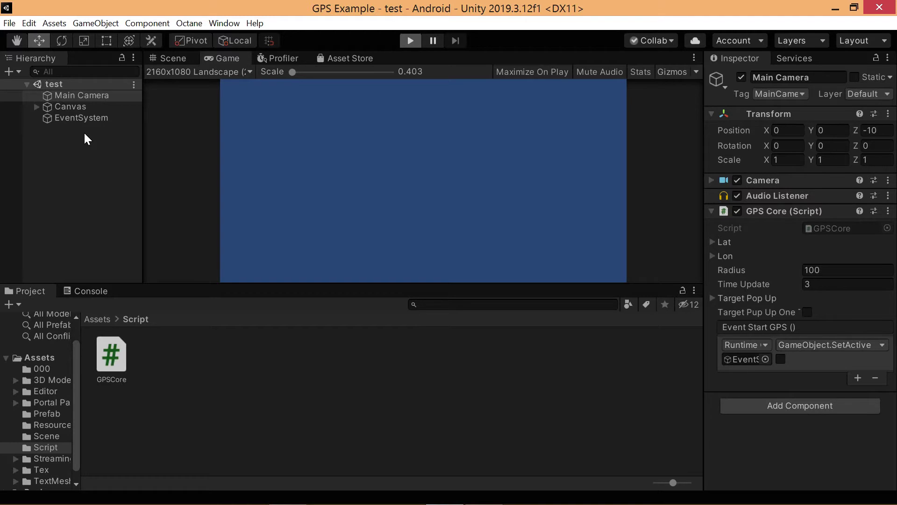
Confirm EventSystem is disabled while playing, stop Play mode, and return to Visual Studio
key(ctrl+p)
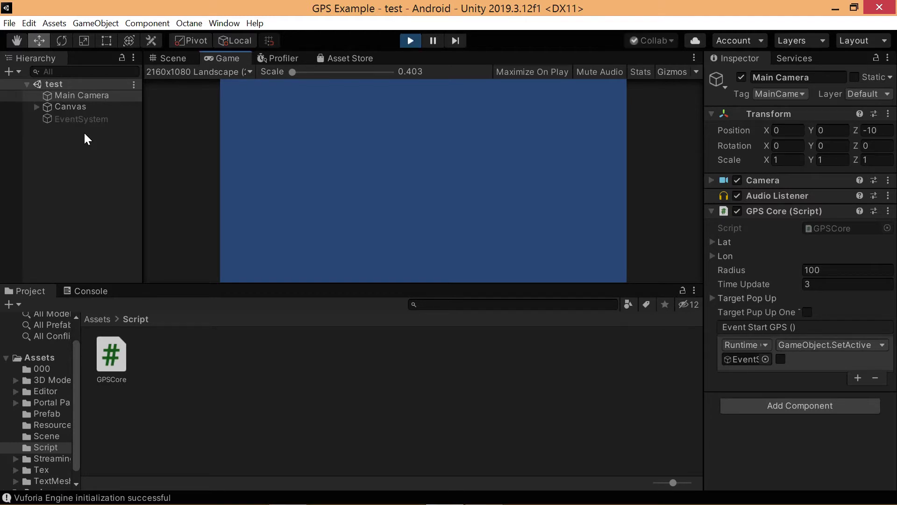
click(72, 120)
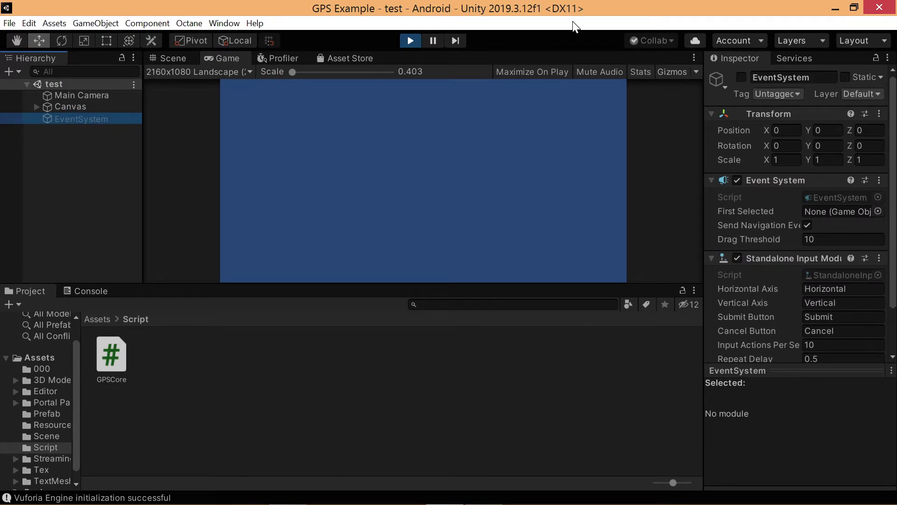
click(412, 43)
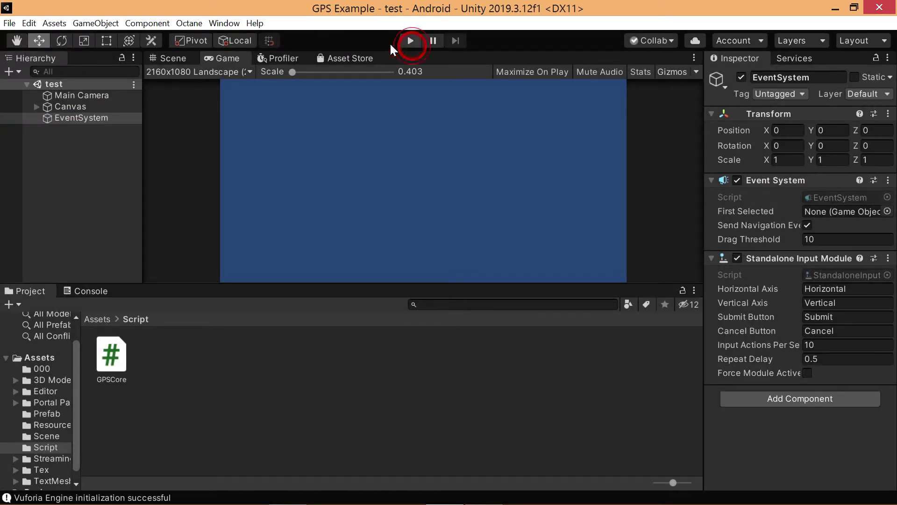
click(76, 105)
click(487, 498)
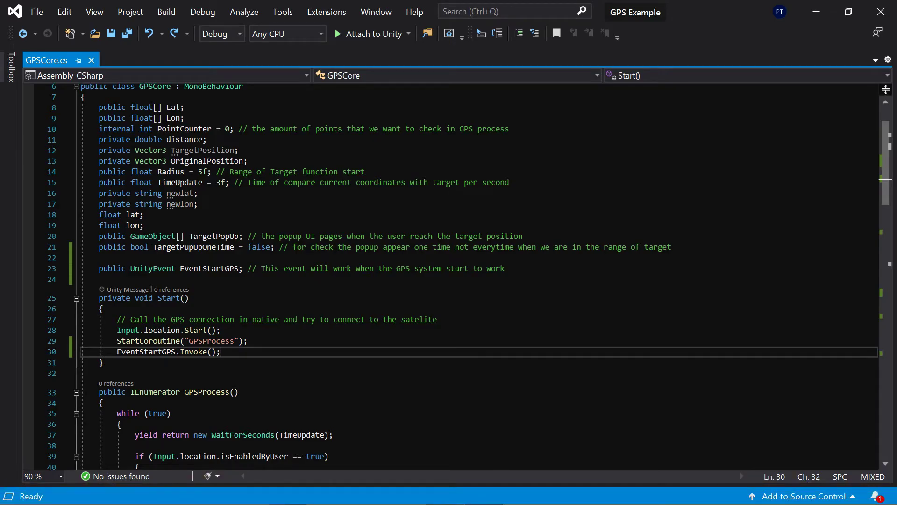
Duplicate the EventStartGPS declaration and rename the copy to EventReachGPSPoint
drag(529, 269, 66, 269)
key(ctrl+c)
click(529, 269)
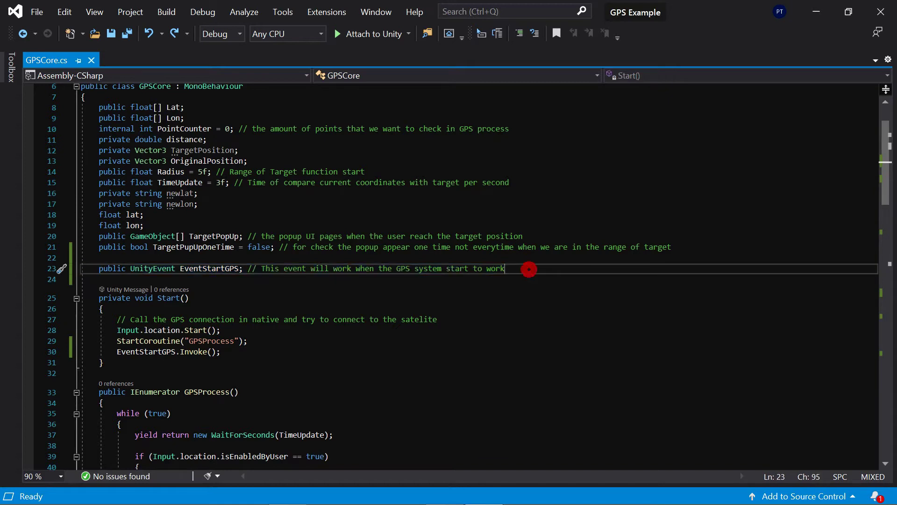
key(Return)
key(Return)
key(ctrl+v)
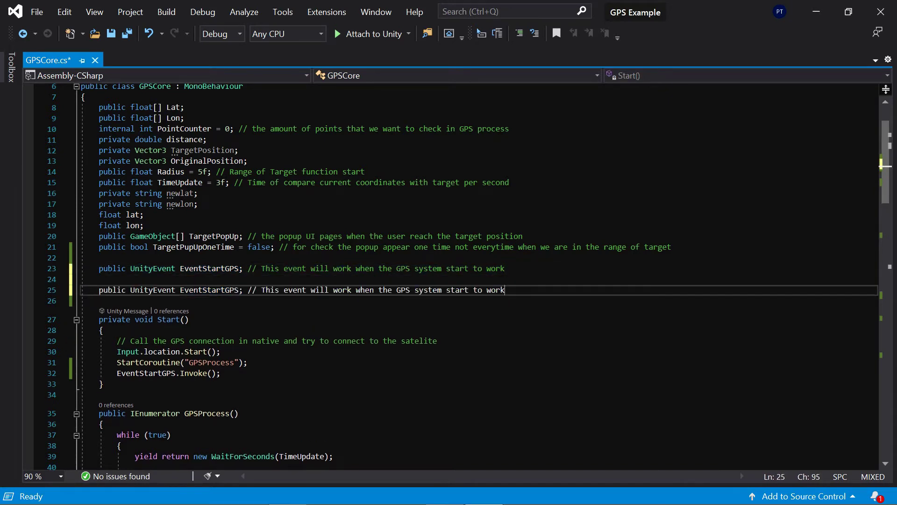
click(355, 290)
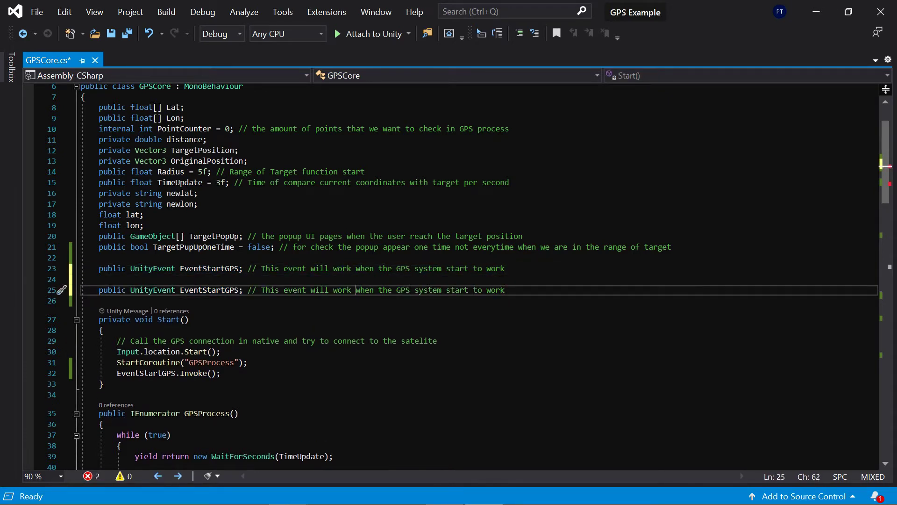
key(Left)
key(Left)
key(Left)
key(Left)
key(Left)
key(Left)
key(BackSpace)
key(BackSpace)
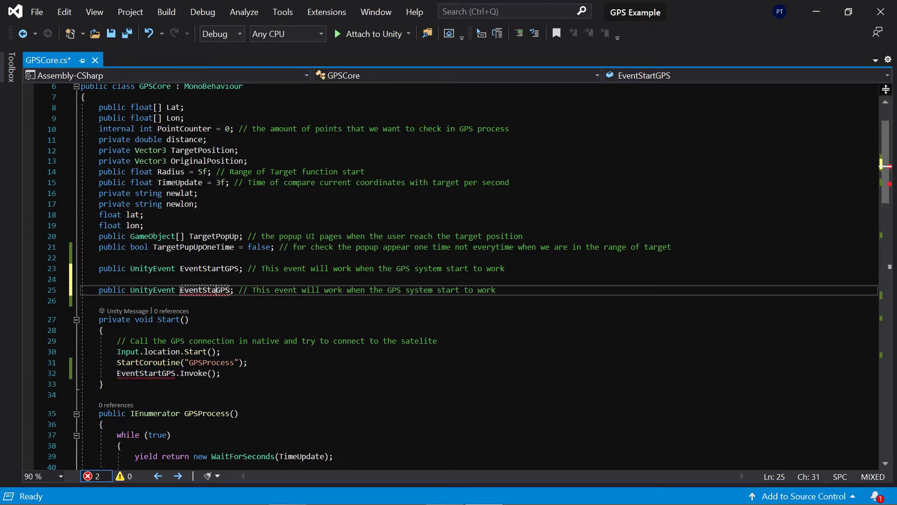
key(BackSpace)
key(BackSpace)
key(BackSpace)
text(Re)
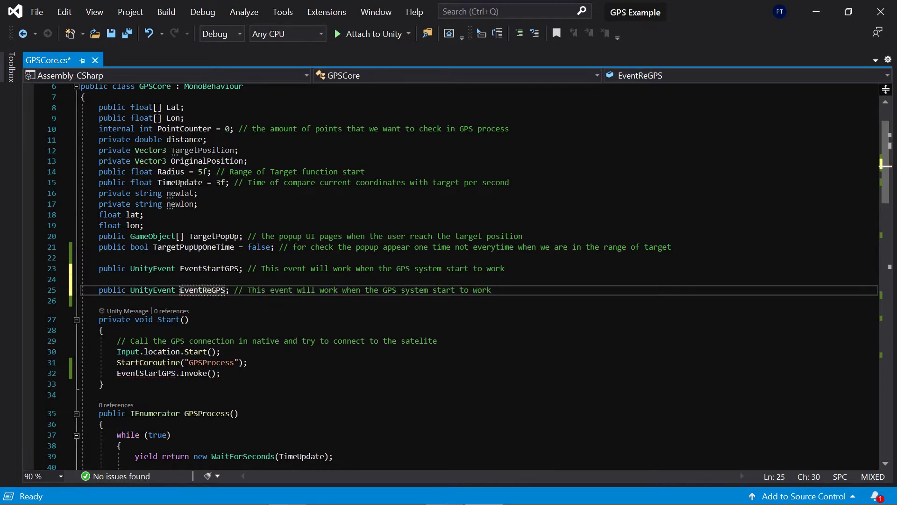
text(ach)
key(Right)
key(Right)
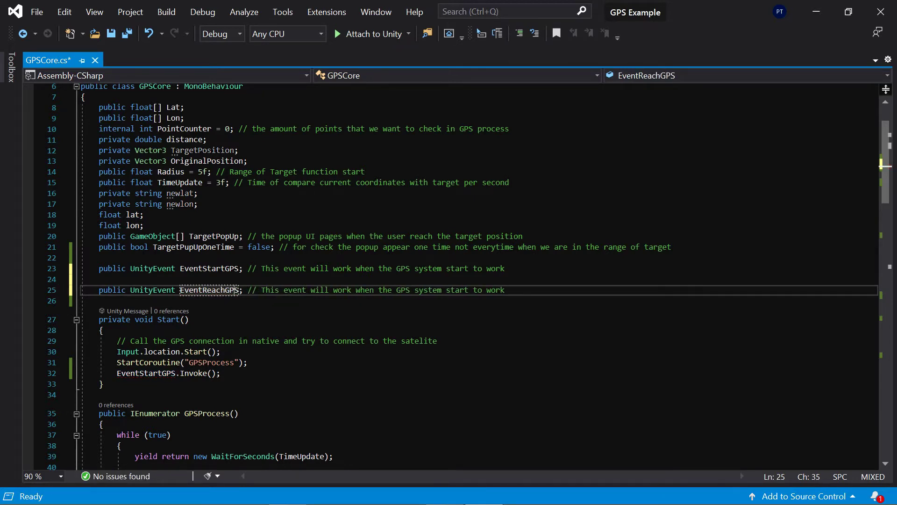
key(Right)
text(Point)
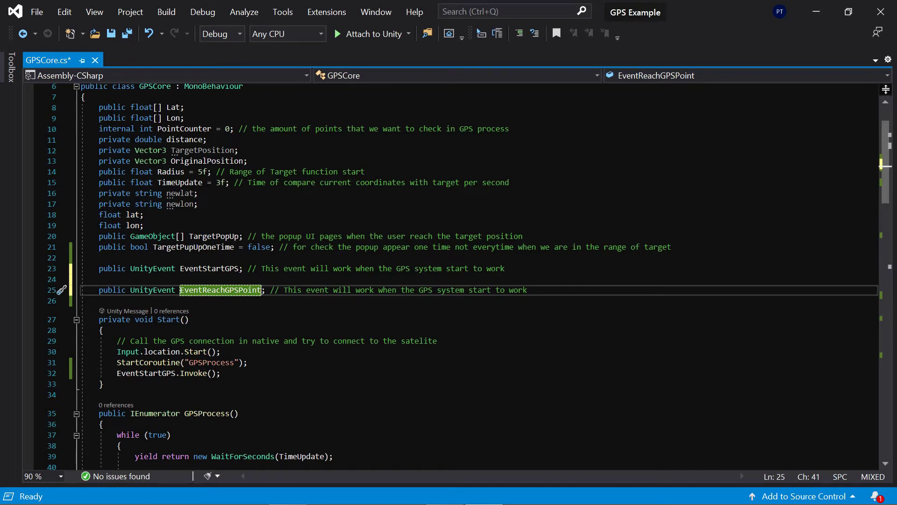
Reword the copied comment to say the player reached the GPS point
click(396, 290)
text(we )
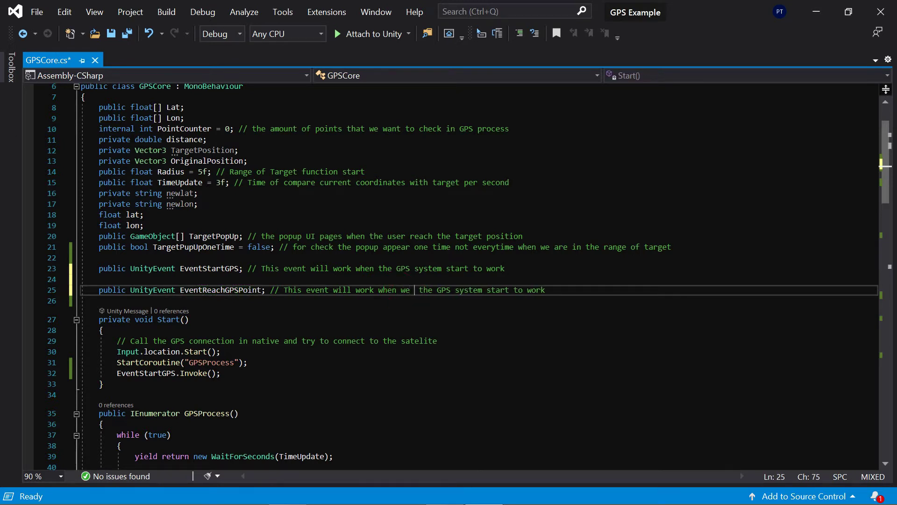
text(rea)
key(BackSpace)
key(BackSpace)
key(BackSpace)
key(BackSpace)
key(BackSpace)
key(BackSpace)
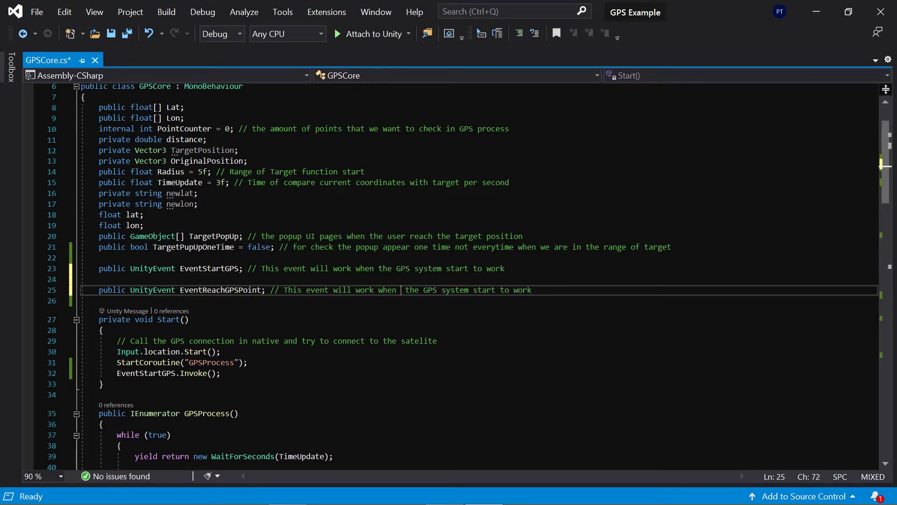
text(player re )
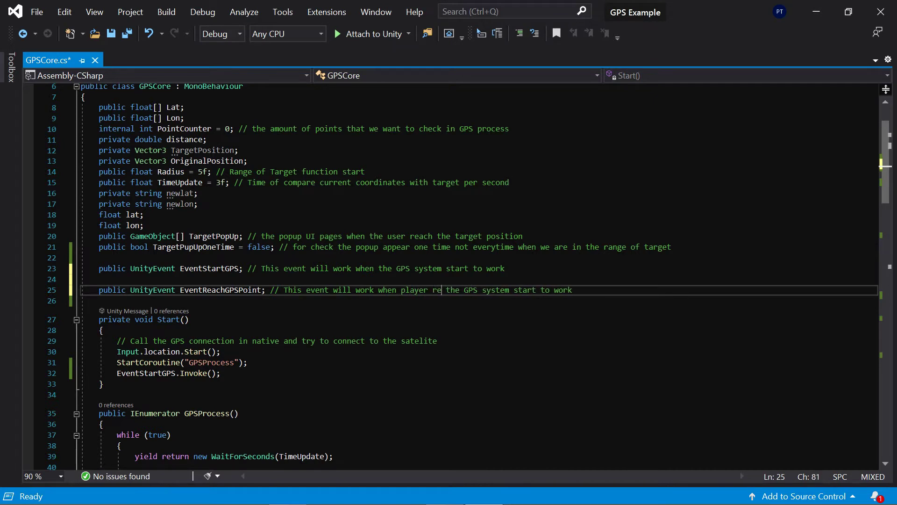
text(ached)
key(Right)
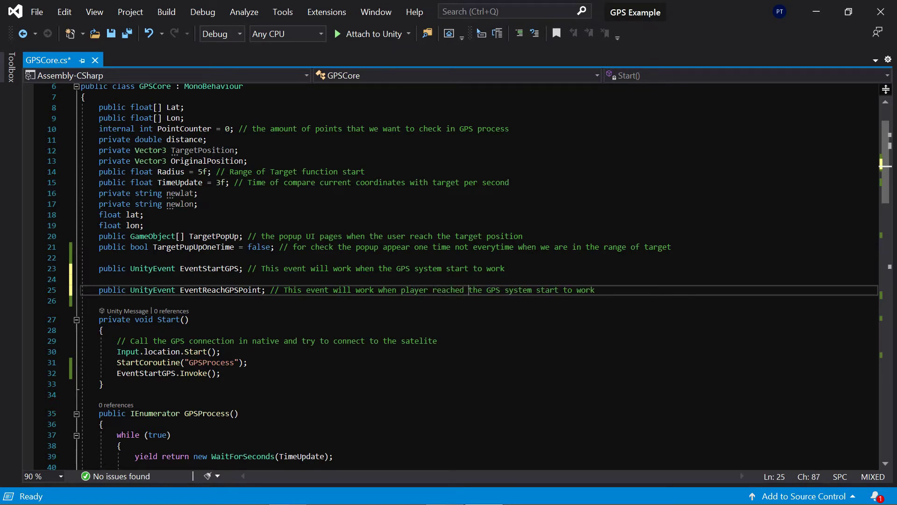
key(ctrl+Right)
key(ctrl+Right)
key(Delete)
key(Delete)
key(Delete)
key(Delete)
key(Delete)
key(Delete)
key(Delete)
key(Delete)
key(Delete)
key(Delete)
key(Delete)
key(Delete)
key(Delete)
key(Delete)
key(Delete)
key(Delete)
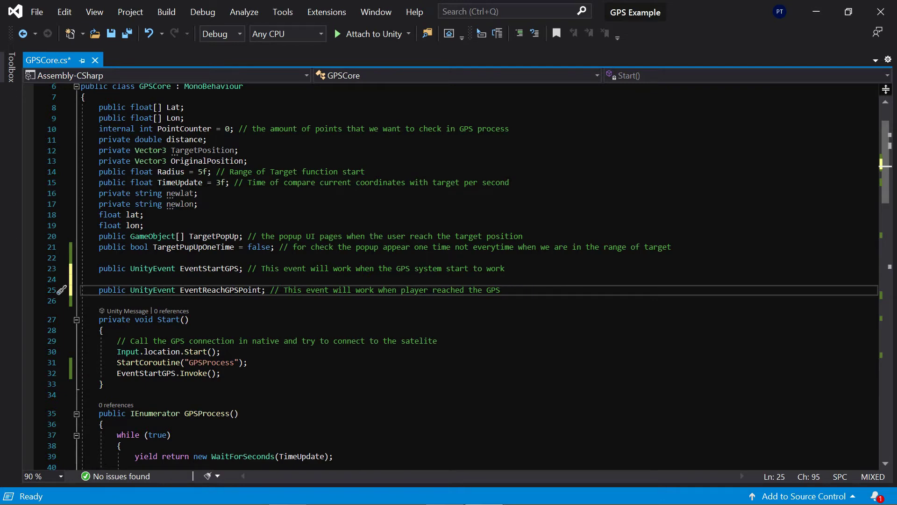
text(point)
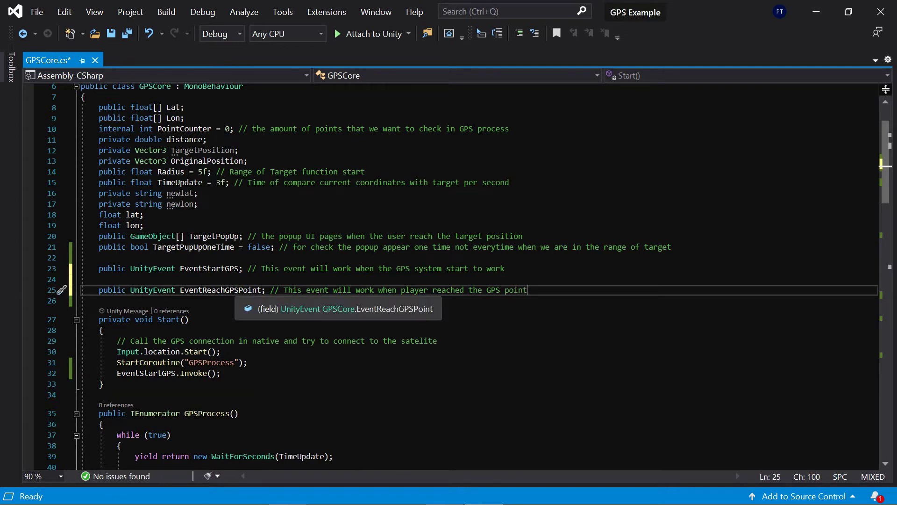
click(241, 291)
scroll(240, 290, down, 7)
scroll(240, 291, down, 5)
scroll(449, 277, down, 3)
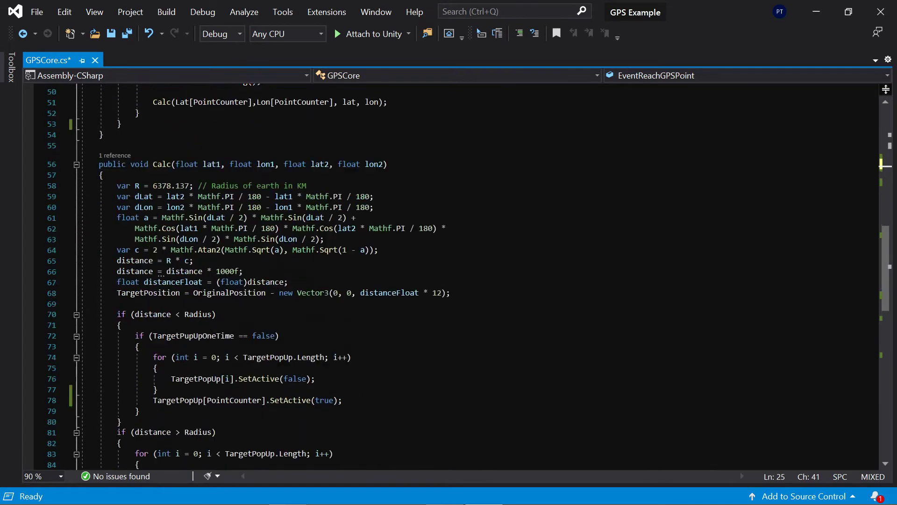
scroll(449, 277, down, 4)
scroll(448, 276, down, 1)
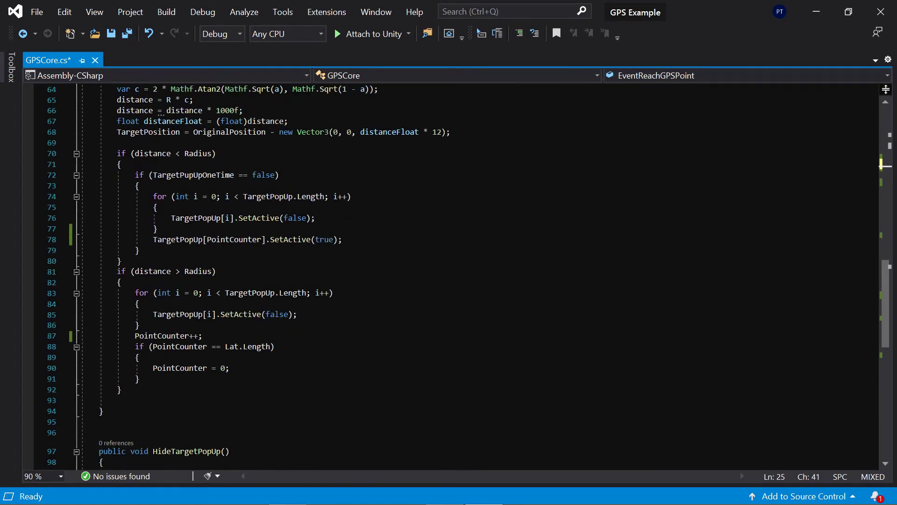
Add EventReachGPSPoint.Invoke(); after the popup SetActive(true) line in Calc's in-range branch
click(370, 240)
key(Return)
text(EventReachGPSPoint)
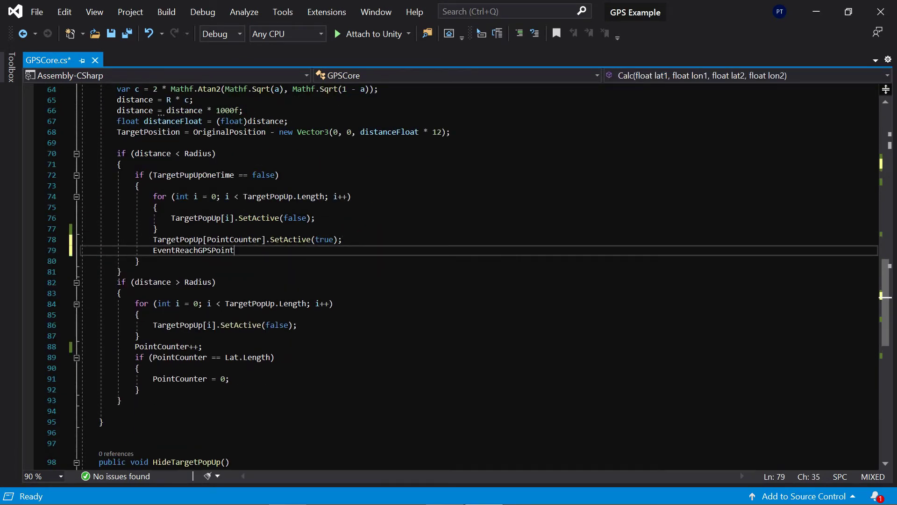
text(.)
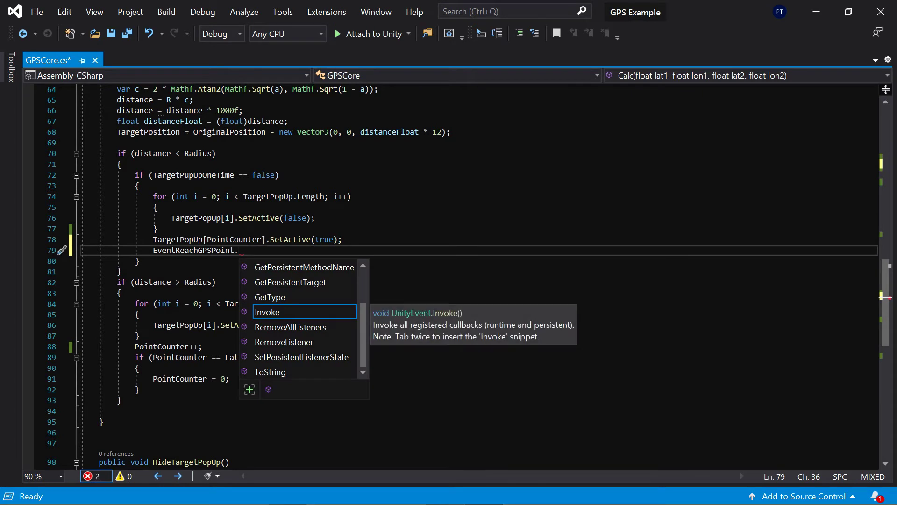
key(Tab)
text(();)
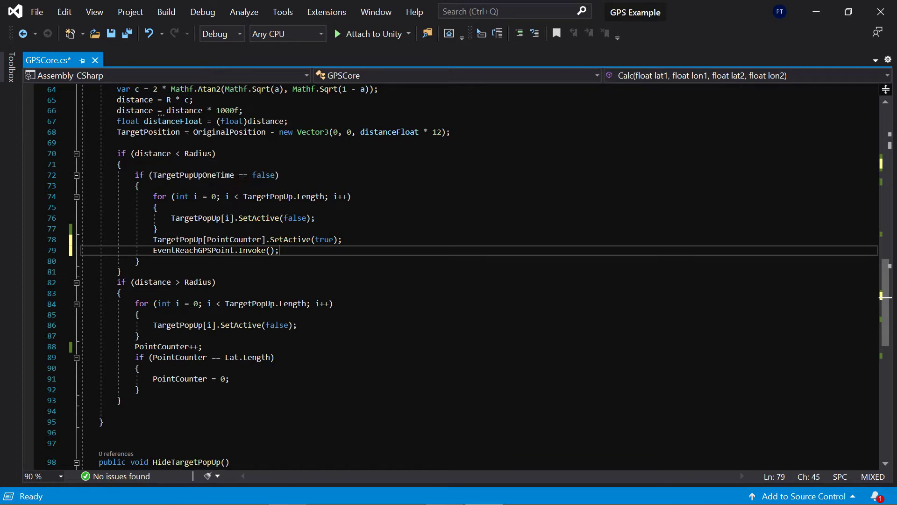
click(131, 175)
drag(131, 174, 280, 250)
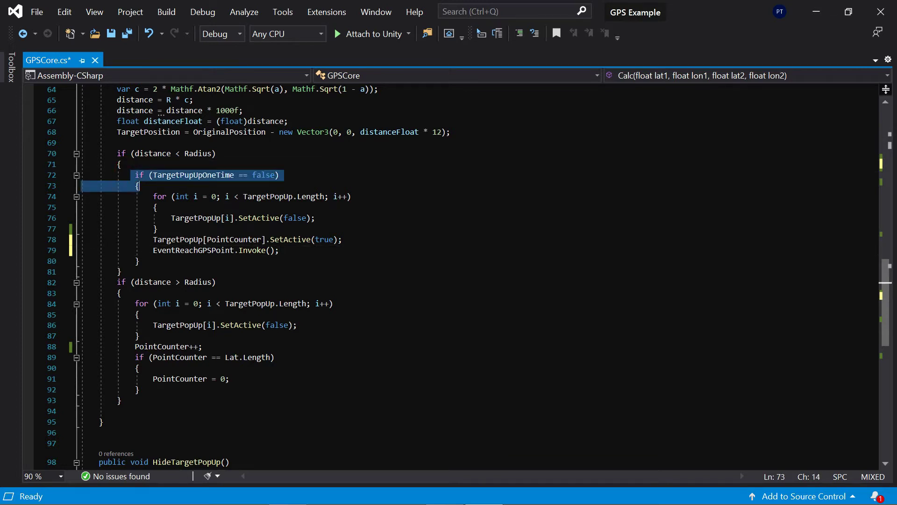
double_click(204, 248)
scroll(448, 281, up, 11)
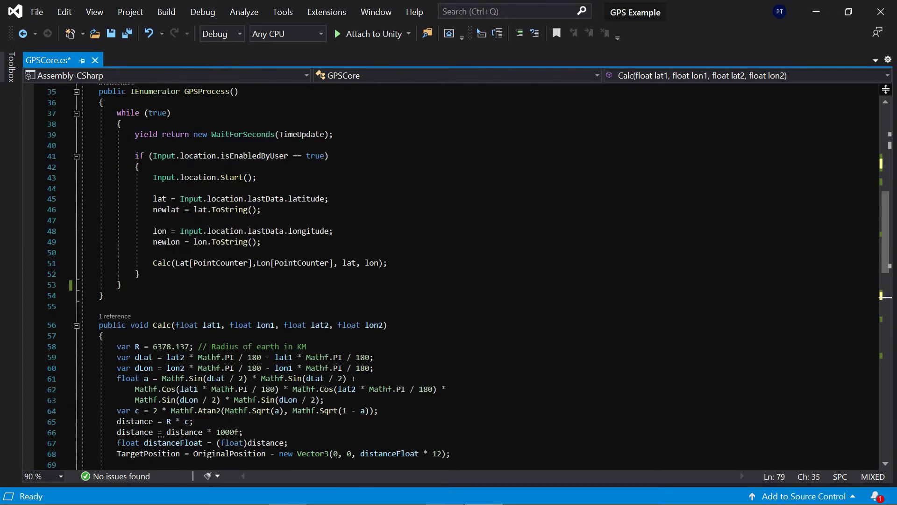
scroll(449, 281, up, 6)
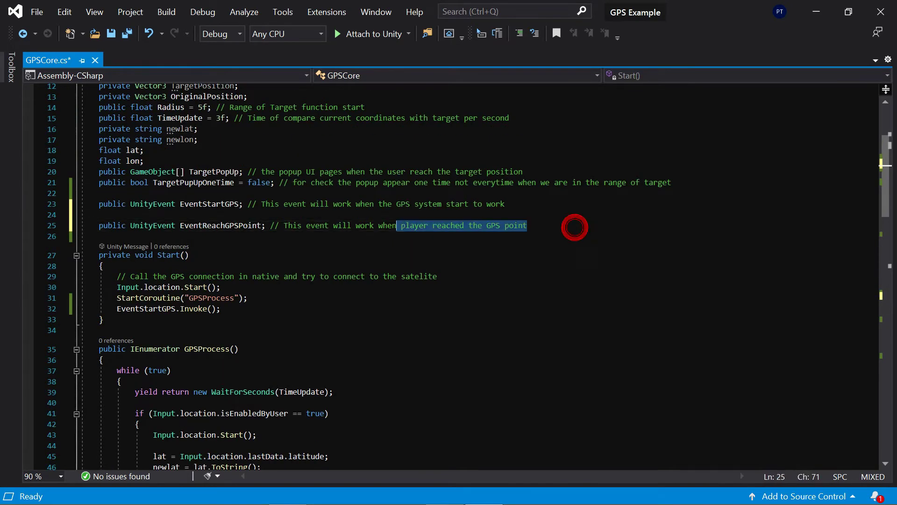
Duplicate the EventReachGPSPoint declaration and rename the copy to EventOutGPSPointRange
click(571, 228)
key(Return)
key(Return)
text(public UnityEvent EventReachGPSPoint; // This event will work when player reached the GPS point)
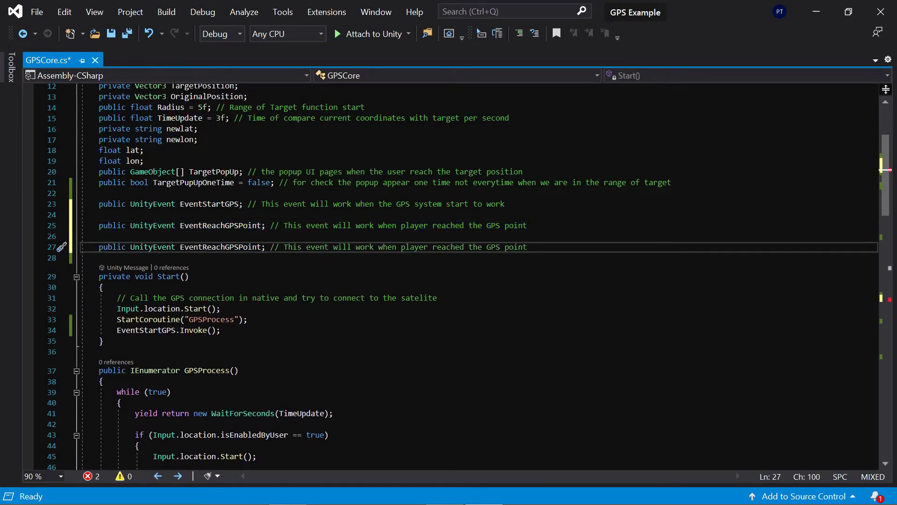
click(225, 247)
key(BackSpace)
key(BackSpace)
key(BackSpace)
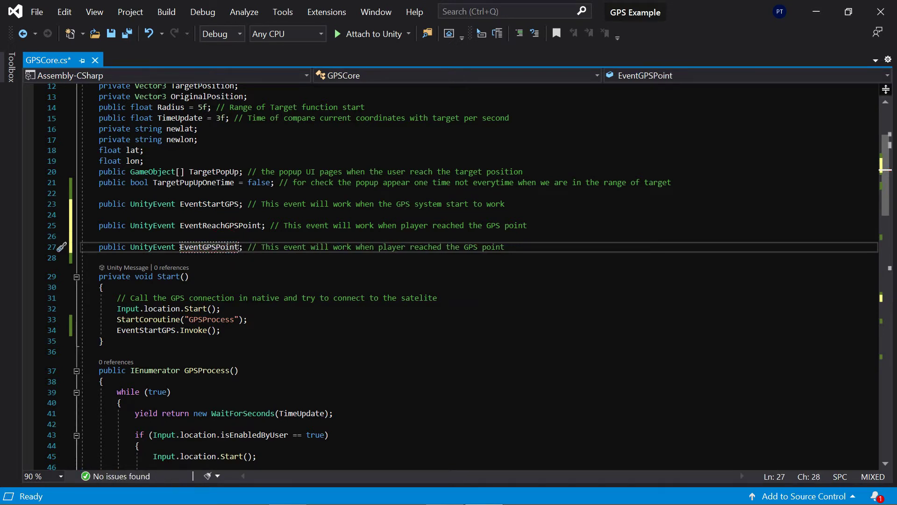
text(Out)
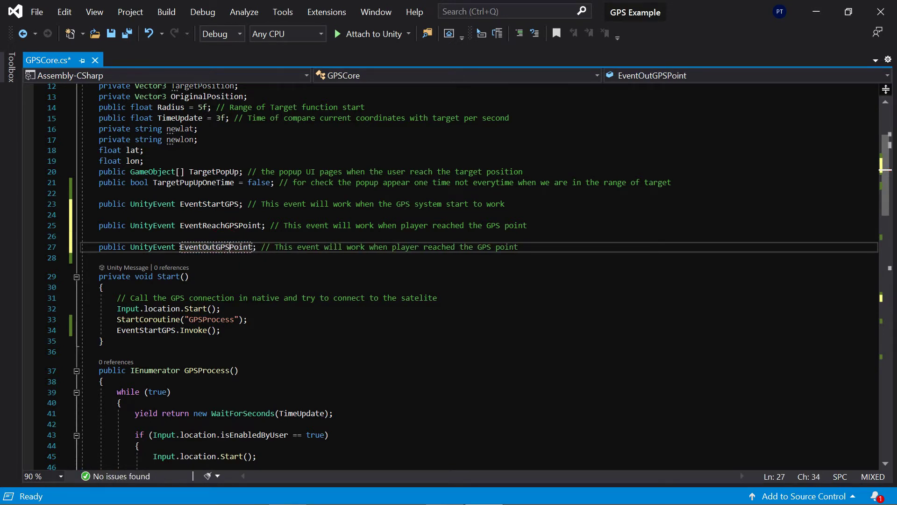
key(Right)
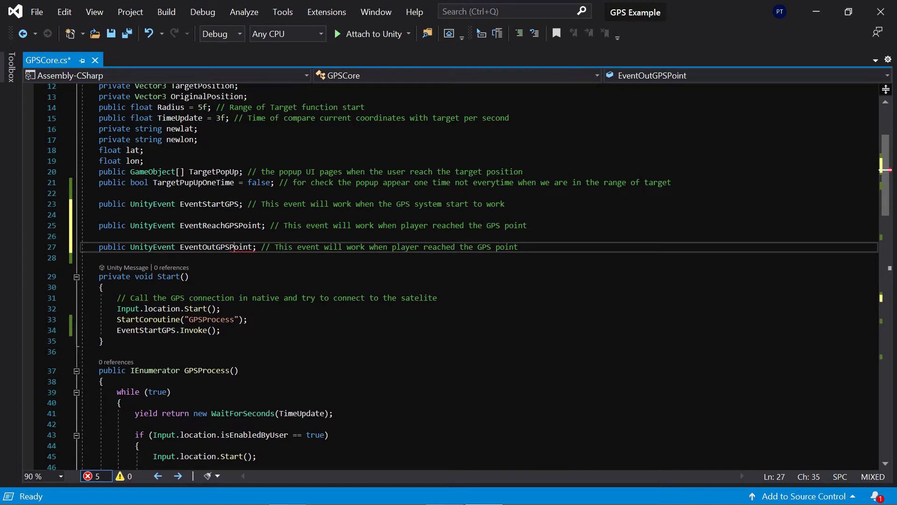
key(Right)
key(Right)
key(Right)
text(Range)
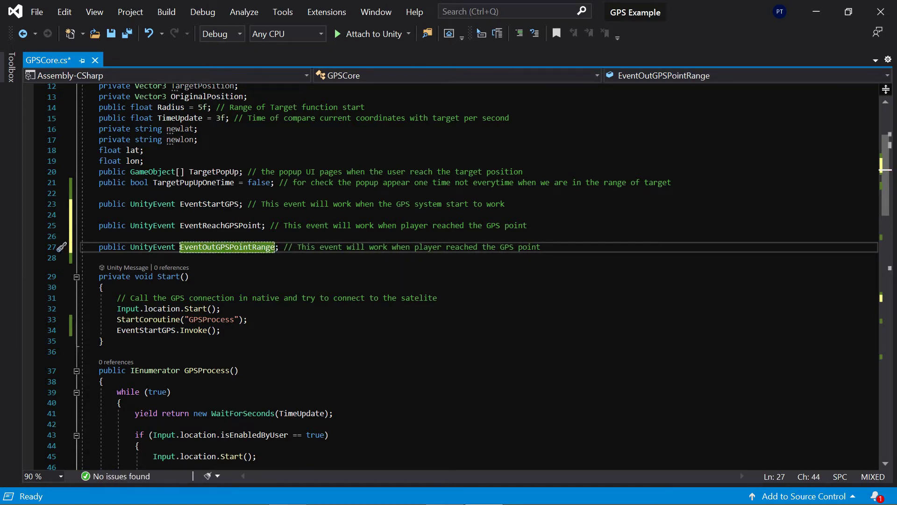
Reword the new comment to 'is out of the GPS point range'
double_click(462, 249)
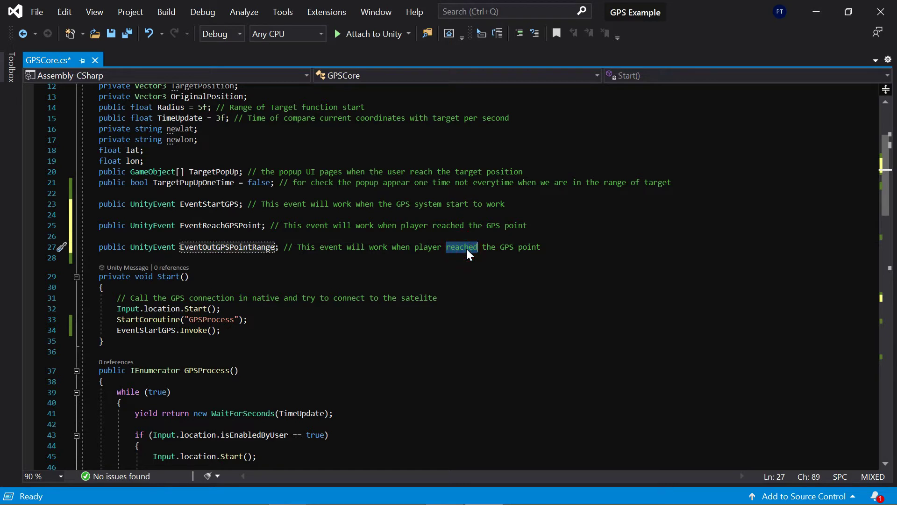
text(is out of)
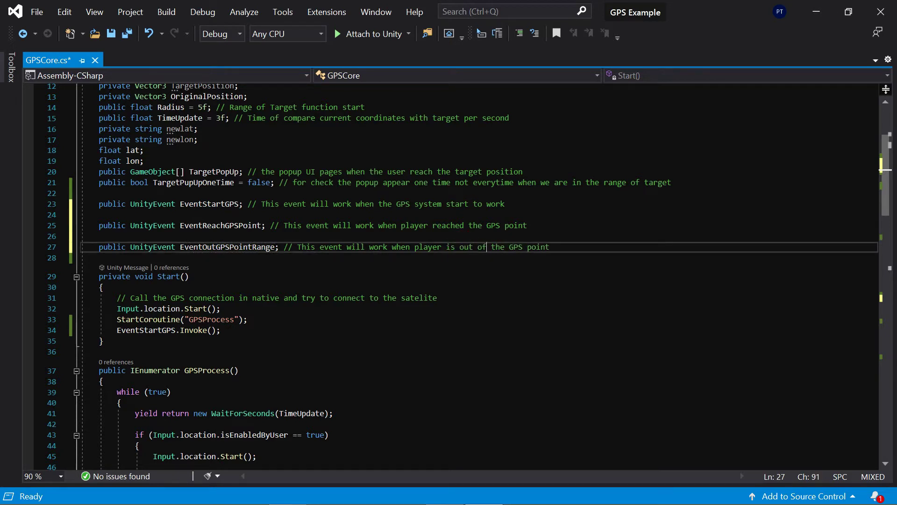
key(End)
text(range)
double_click(248, 245)
scroll(248, 246, down, 9)
scroll(247, 241, down, 8)
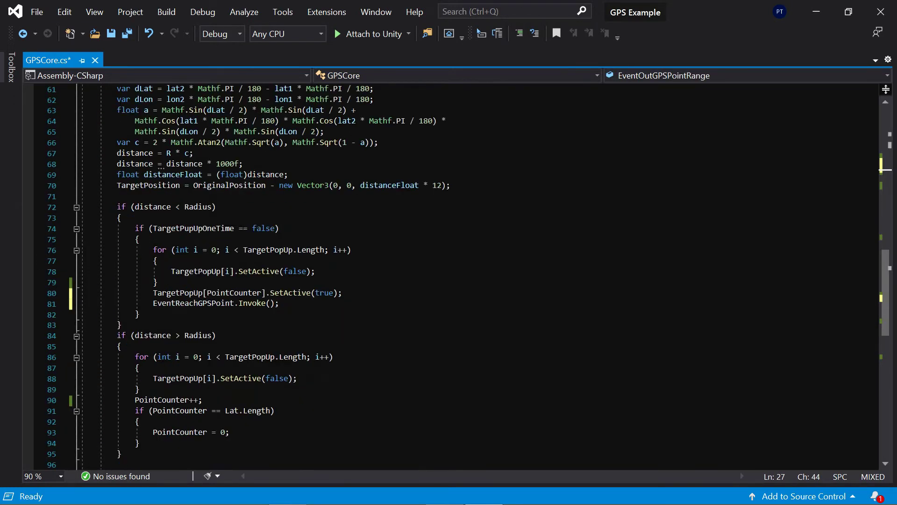
scroll(247, 242, down, 1)
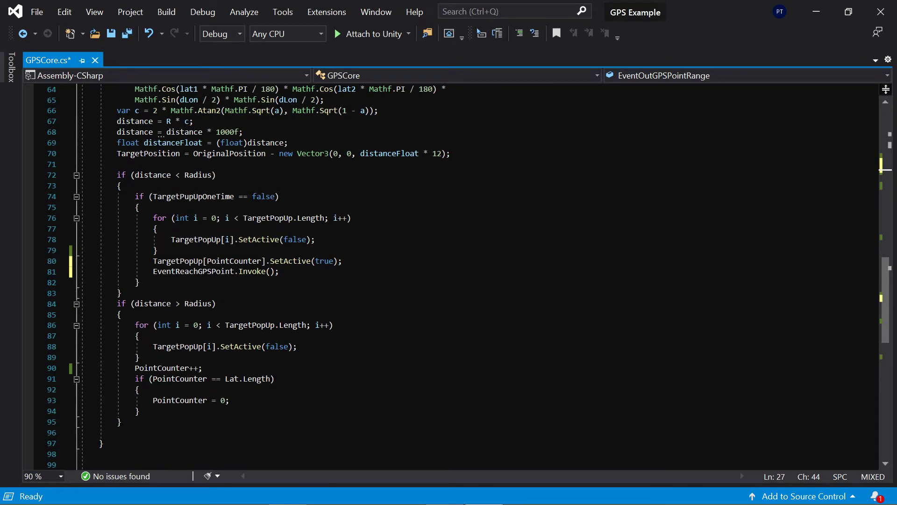
scroll(449, 273, down, 2)
Add EventOutGPSPointRange.Invoke(); after the PointCounter reset block and save GPSCore.cs
click(140, 249)
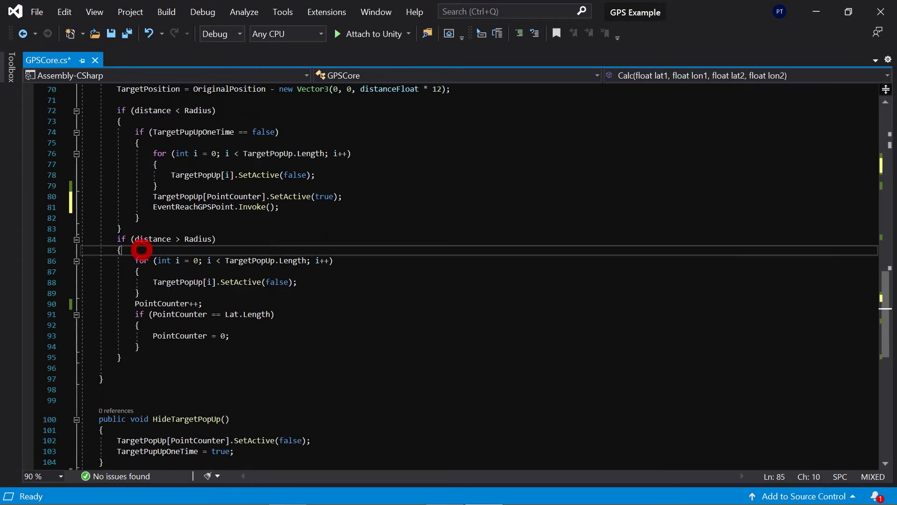
click(241, 335)
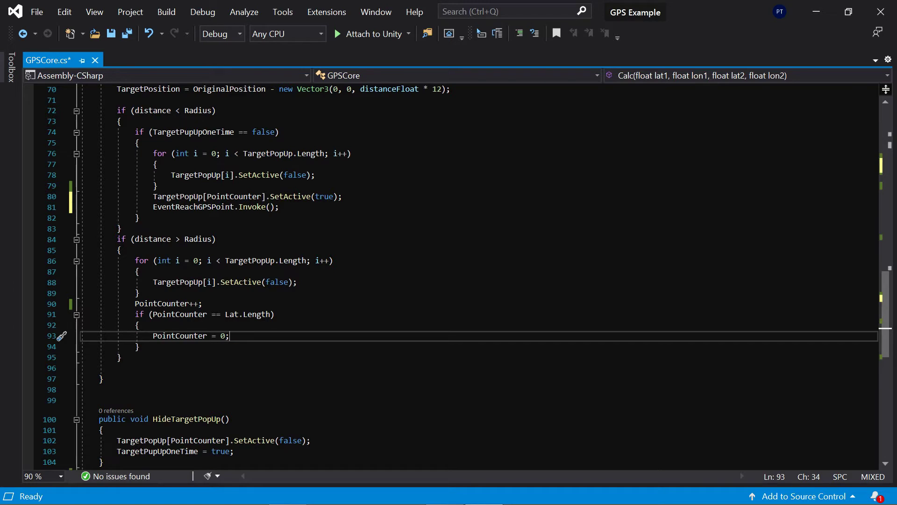
key(Down)
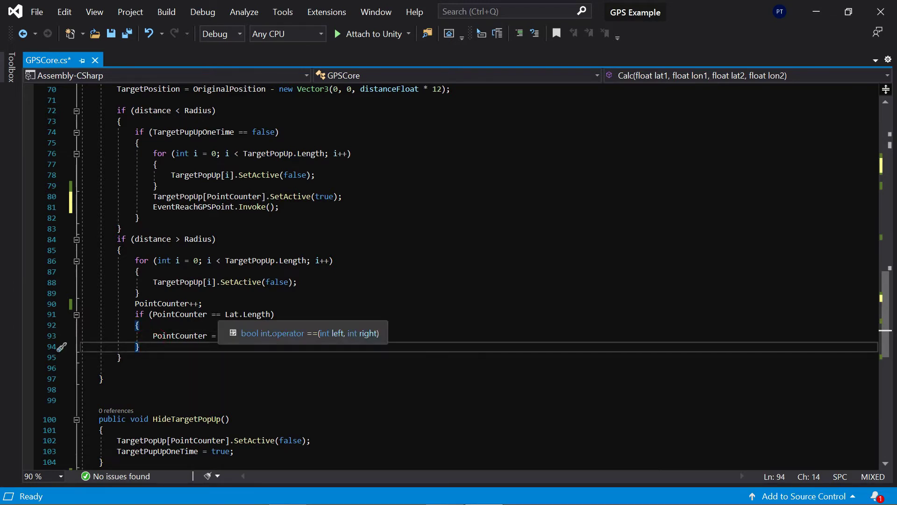
key(Return)
text(EventOutGPSPointRange/)
key(BackSpace)
text(.)
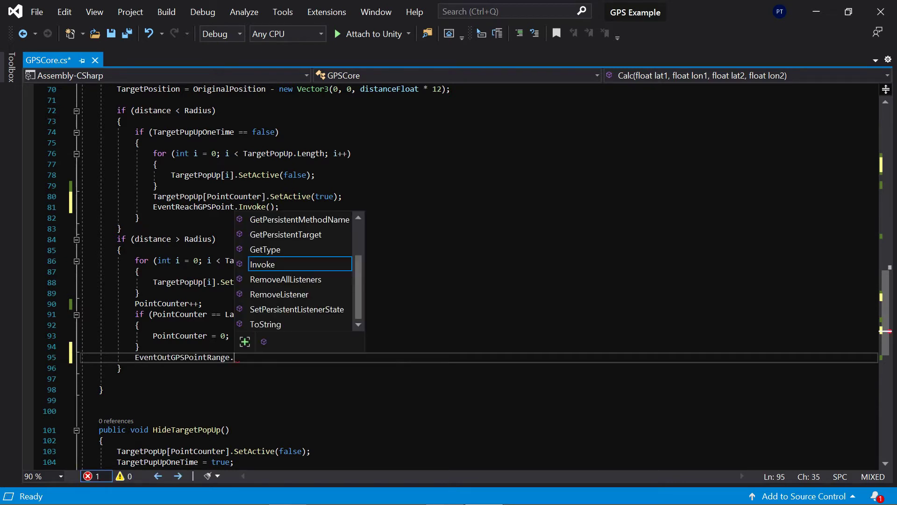
text(i)
text(nv)
key(Tab)
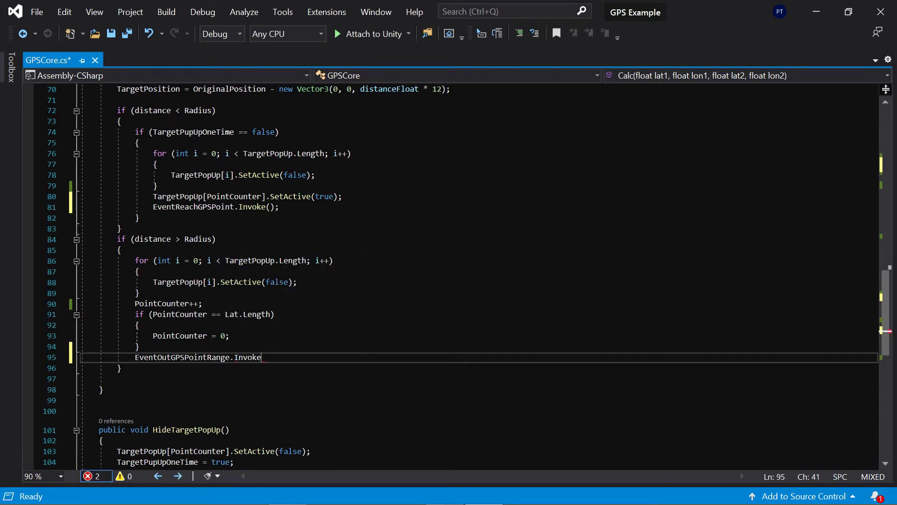
text(();)
key(Left)
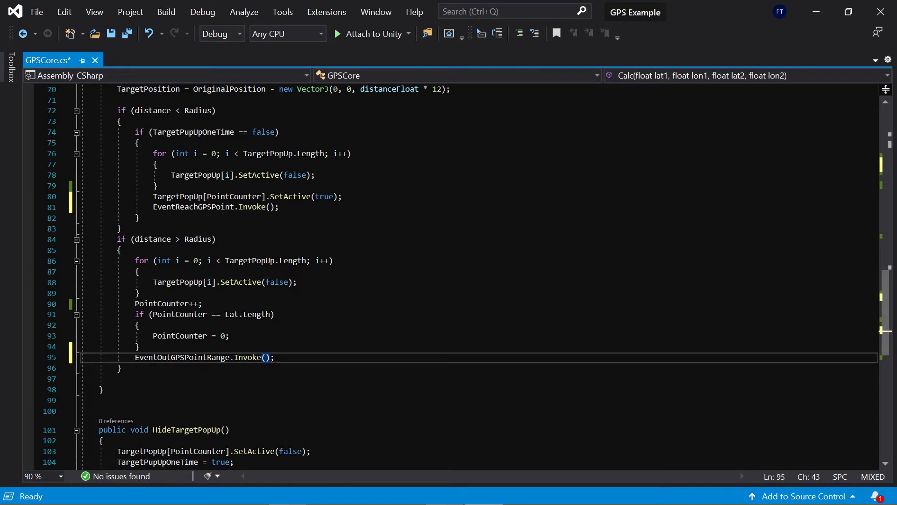
key(ctrl+s)
scroll(448, 274, up, 4)
scroll(449, 274, up, 6)
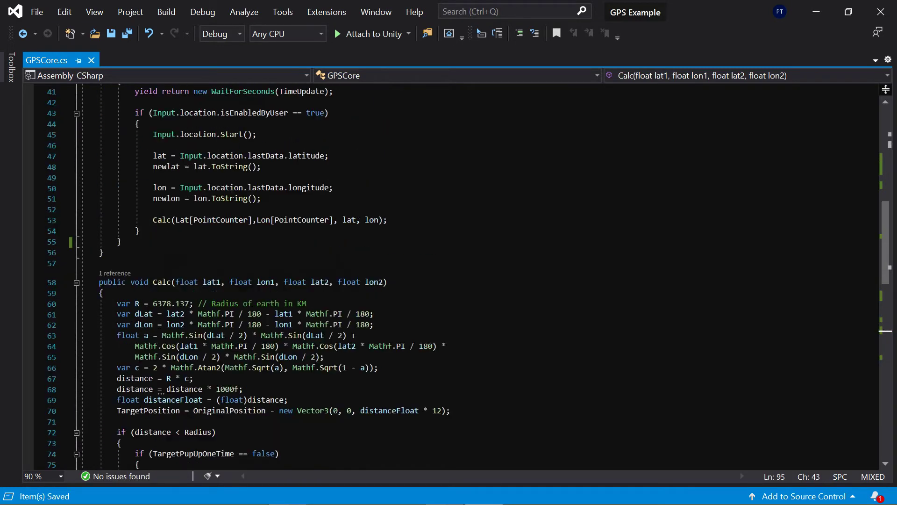
scroll(449, 274, up, 5)
scroll(449, 274, up, 6)
scroll(449, 274, up, 2)
scroll(448, 274, up, 1)
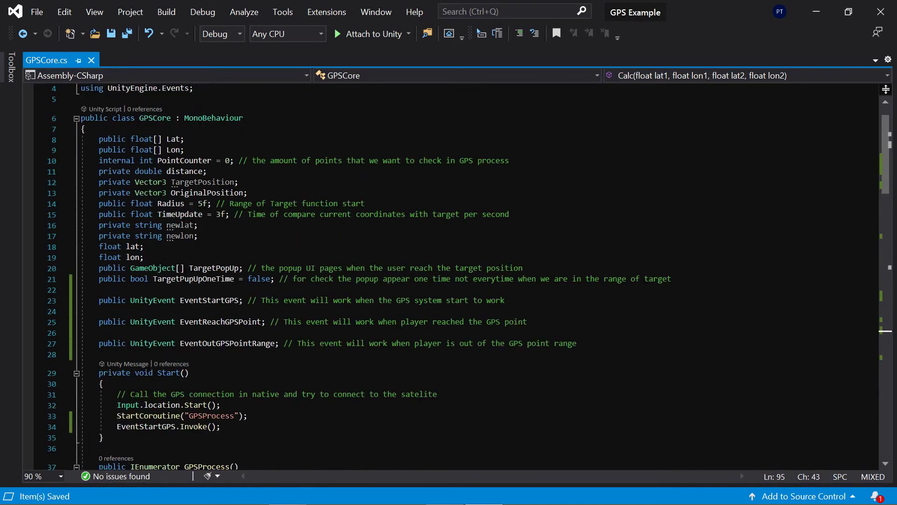
scroll(448, 273, up, 1)
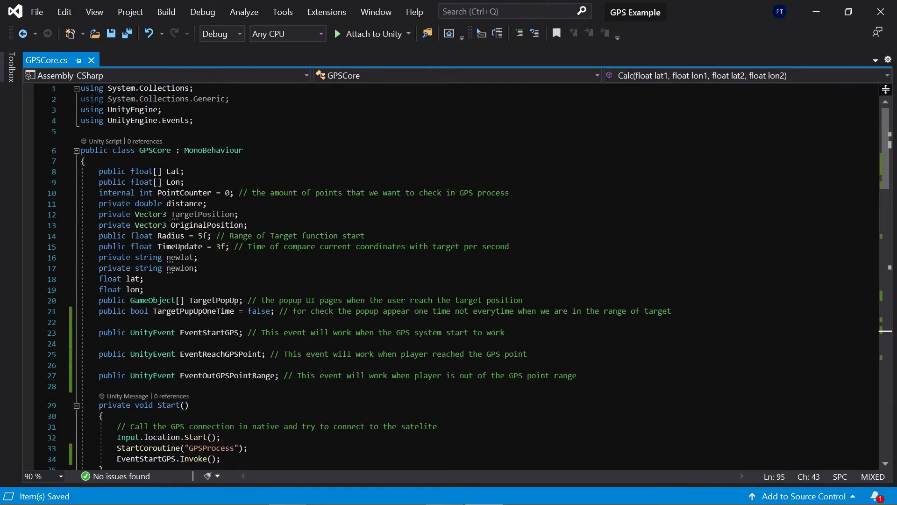
scroll(449, 273, down, 5)
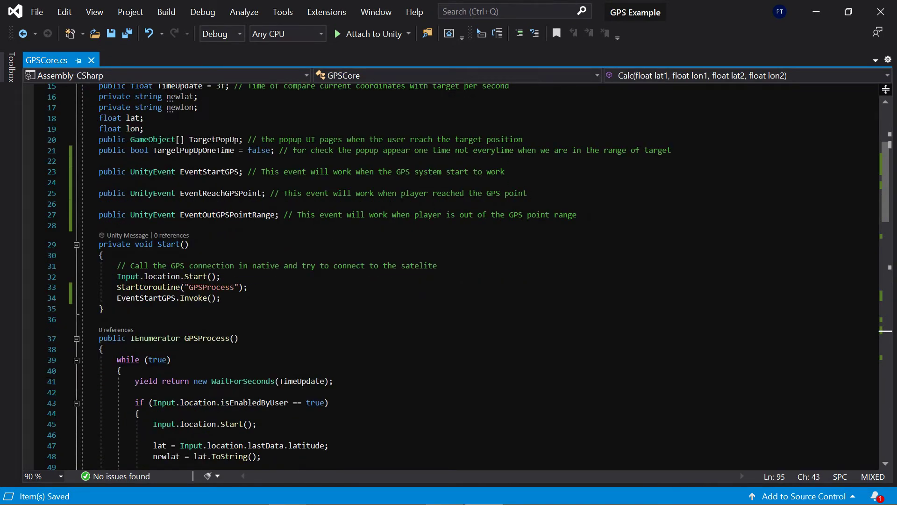
scroll(449, 274, down, 1)
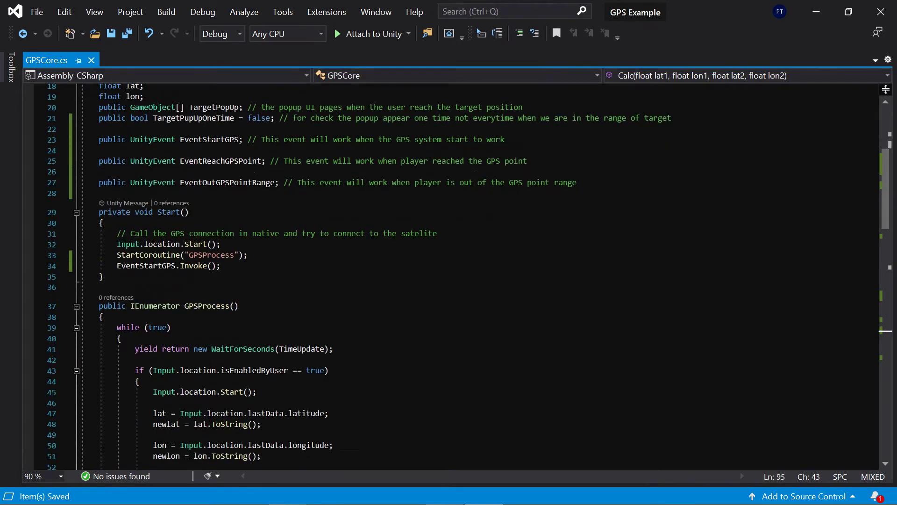
click(260, 255)
Build an if block with braces around EventStartGPS.Invoke() in Start()
key(Return)
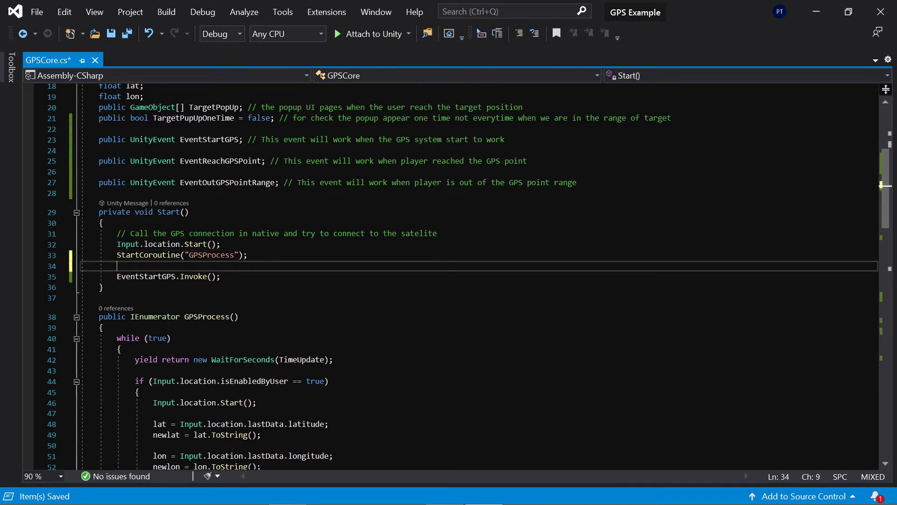
key(Return)
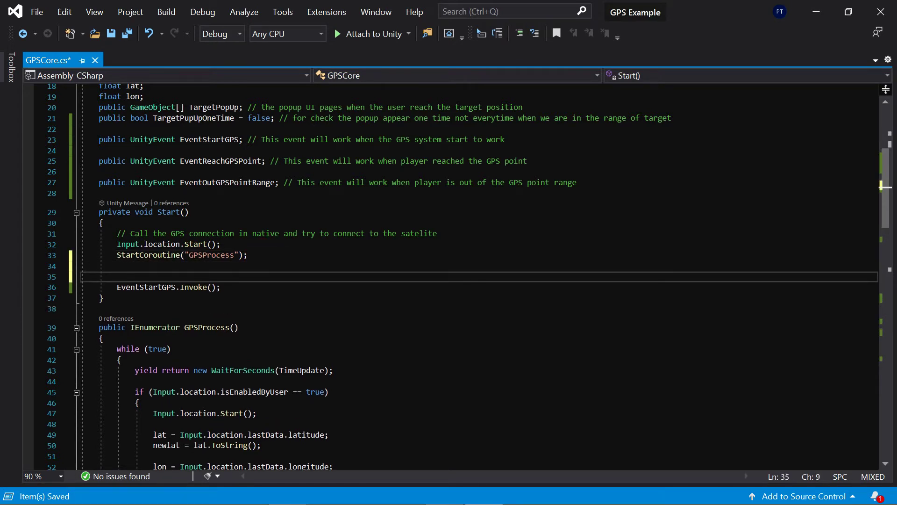
click(140, 287)
click(126, 275)
text(if () { })
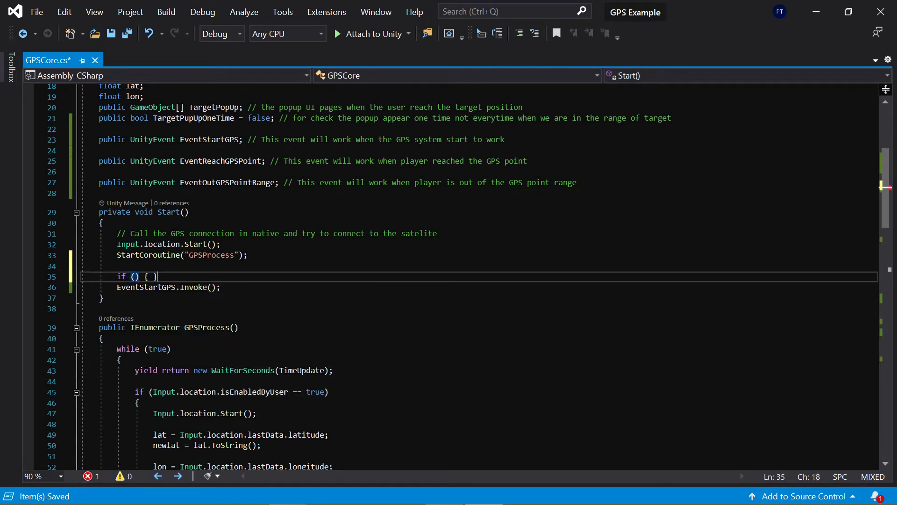
key(BackSpace)
key(Delete)
key(Left)
key(Delete)
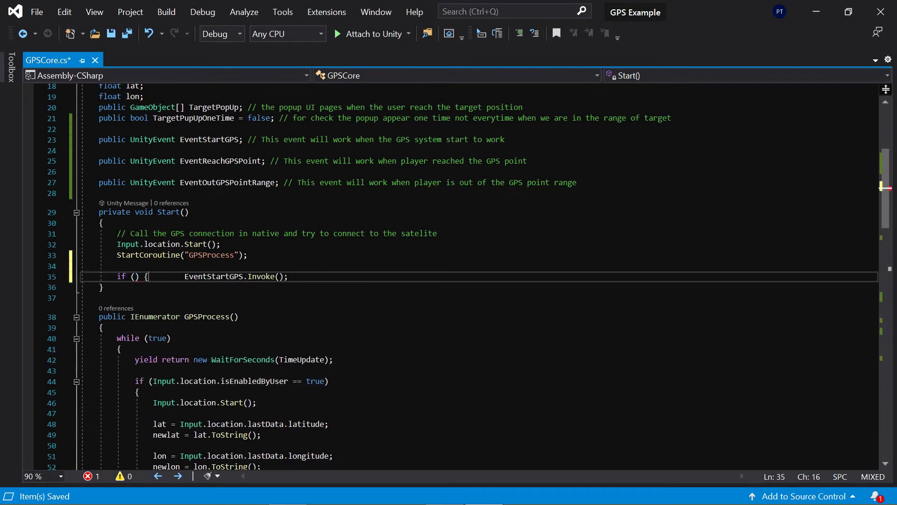
key(Return)
key(Up)
key(Right)
key(Right)
key(Return)
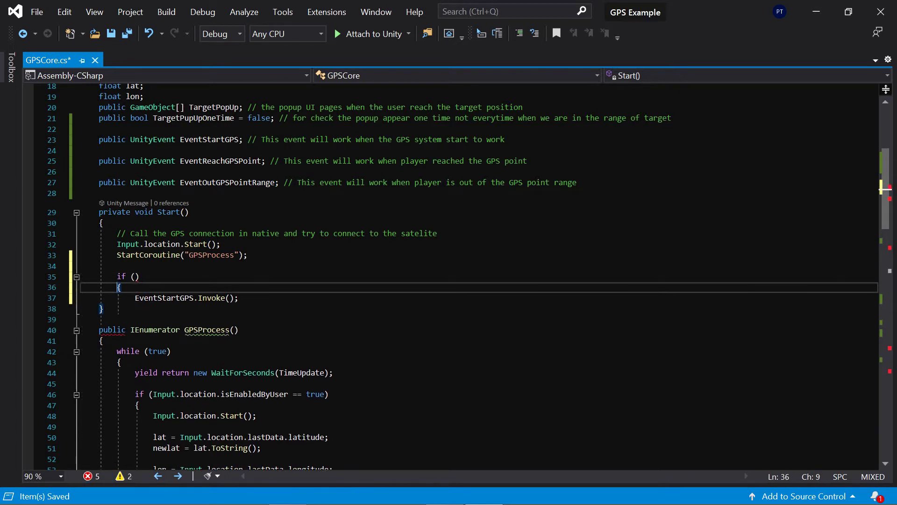
Close the block and fill the condition in as EventStartGPS != null
key(Down)
key(Down)
key(Left)
text(})
key(Return)
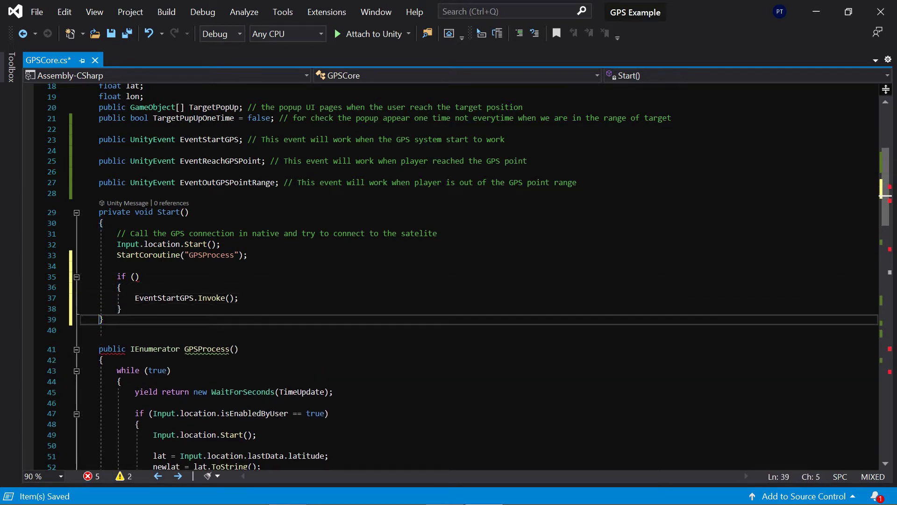
key(Up)
key(Up)
key(Up)
key(End)
key(Left)
text(EventStartGPS)
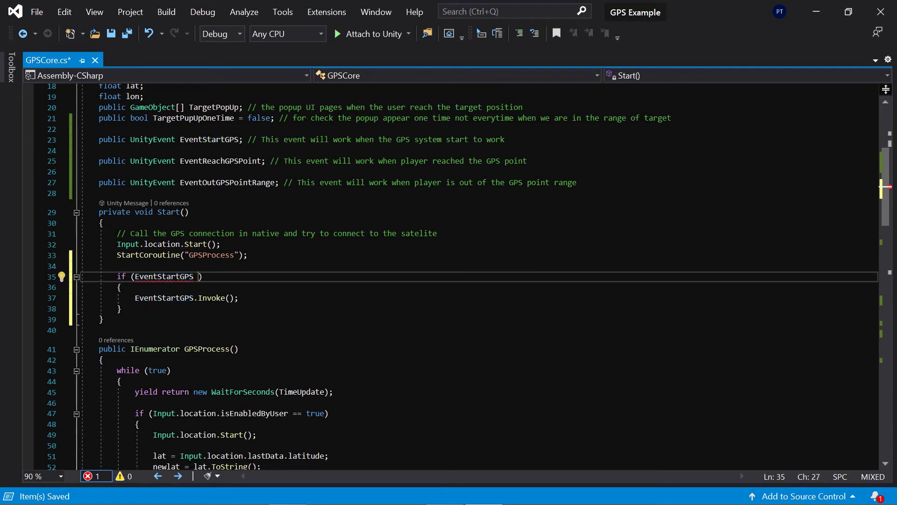
text( != n)
text(uol)
key(Tab)
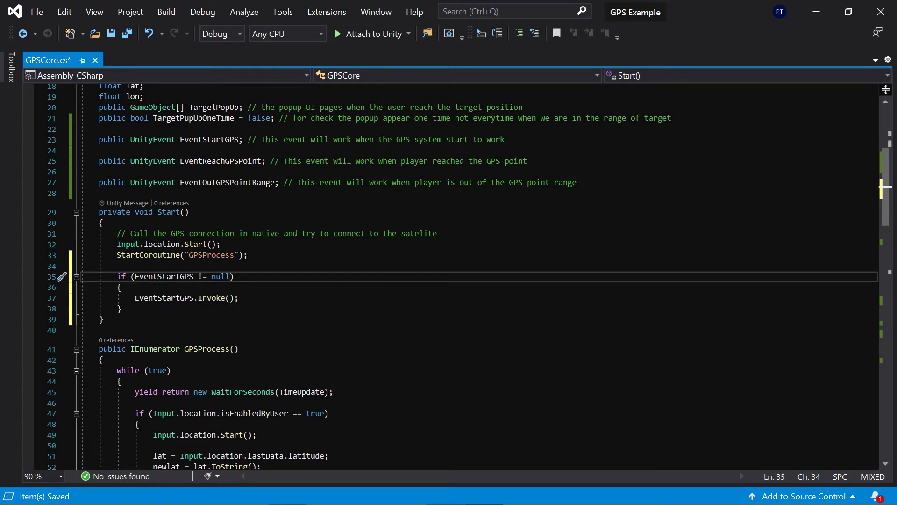
drag(123, 288, 82, 276)
key(ctrl+c)
scroll(81, 276, down, 5)
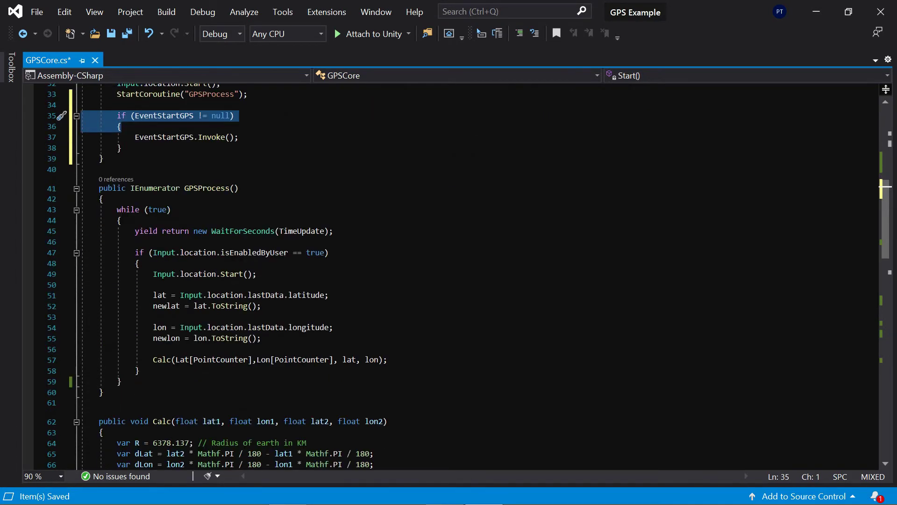
scroll(448, 273, down, 5)
scroll(448, 274, down, 4)
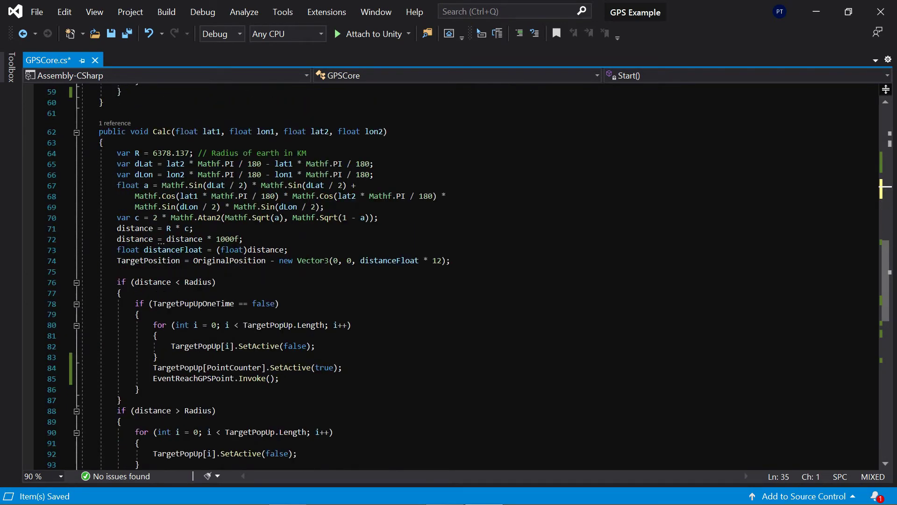
Wrap EventReachGPSPoint.Invoke() in Calc with an EventReachGPSPoint != null check
click(357, 369)
key(Return)
key(ctrl+v)
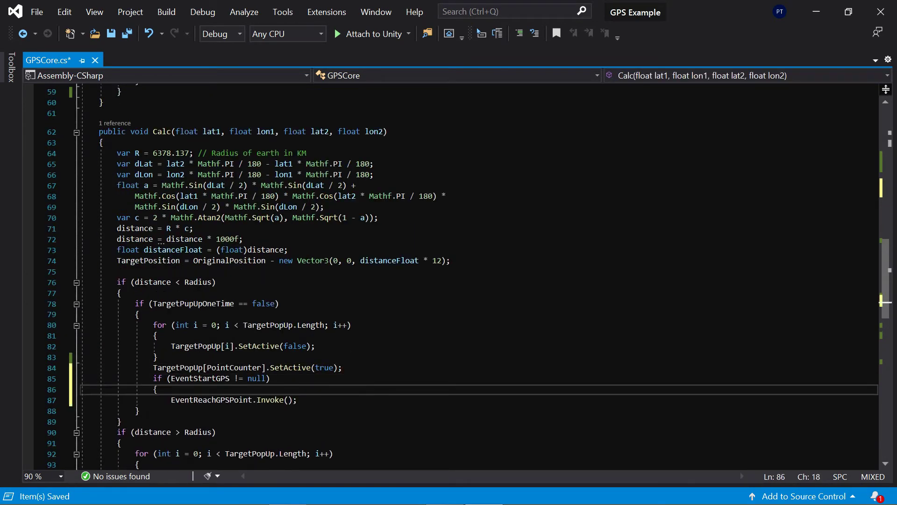
click(158, 410)
key(Return)
text(})
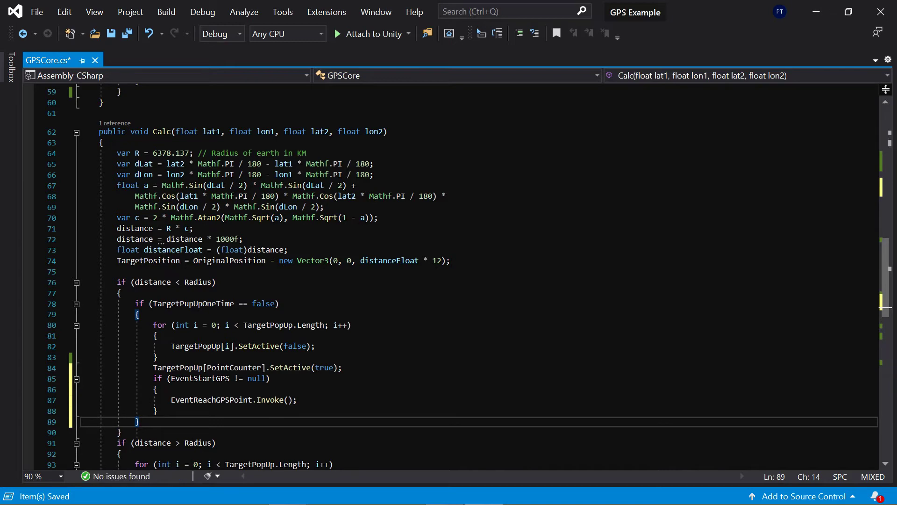
double_click(208, 400)
key(ctrl+c)
double_click(204, 378)
key(ctrl+v)
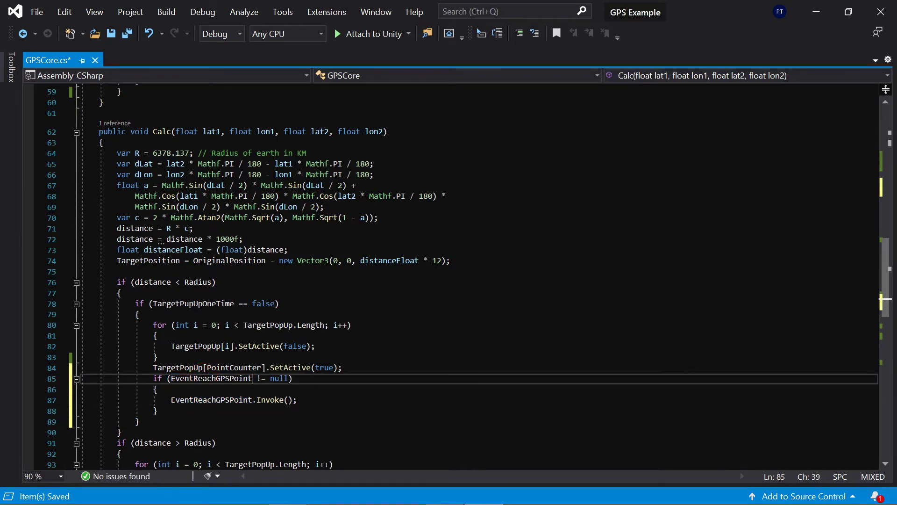
Wrap EventOutGPSPointRange.Invoke() in an EventOutGPSPointRange != null check and save
drag(159, 390, 62, 379)
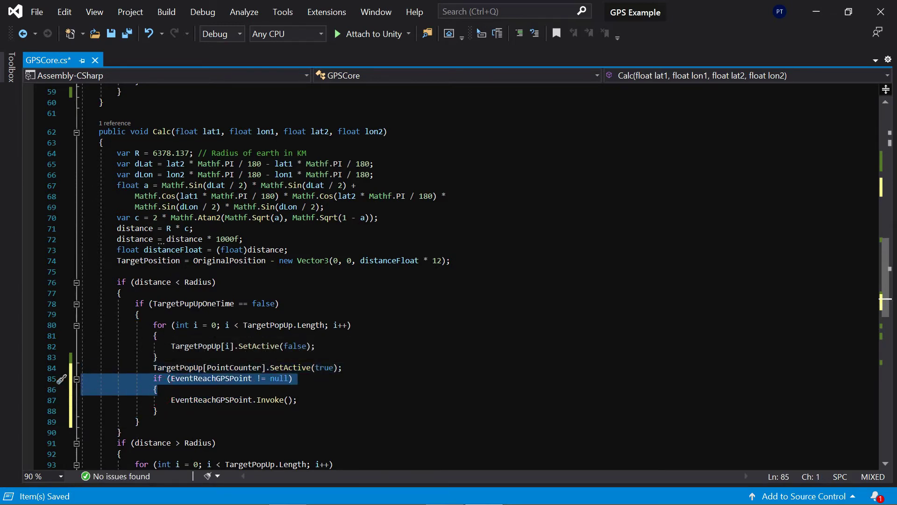
scroll(449, 280, down, 8)
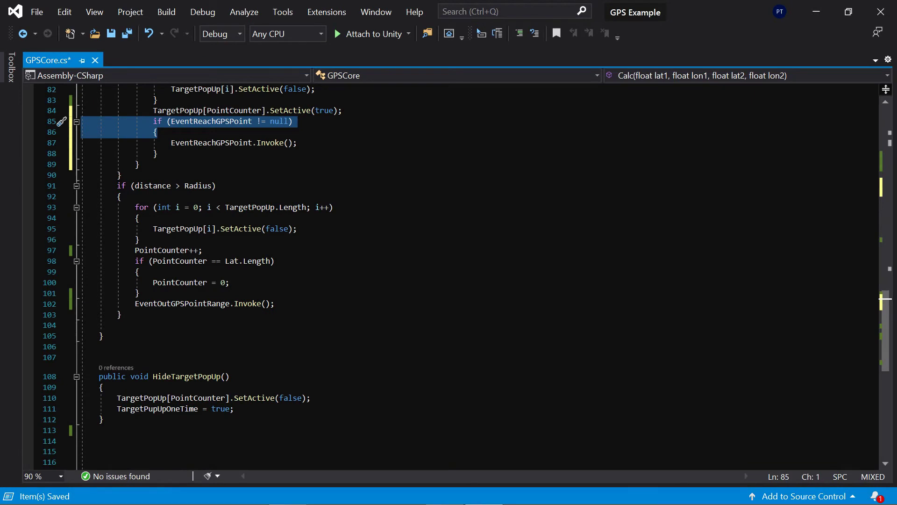
key(ctrl+c)
click(162, 293)
key(Return)
key(ctrl+v)
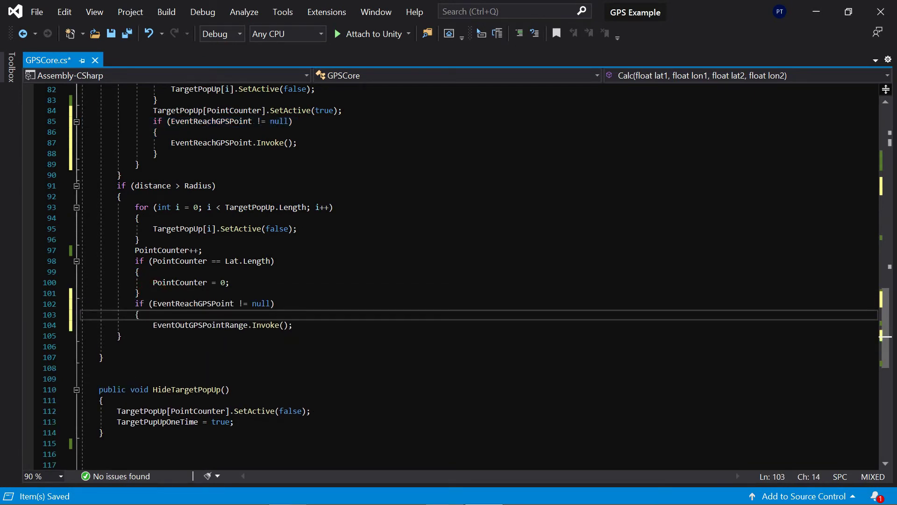
click(154, 335)
key(Return)
text(})
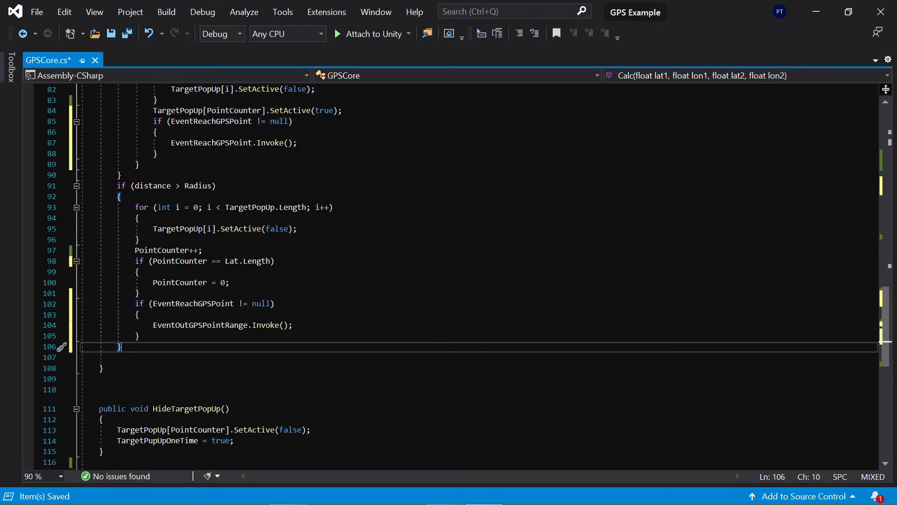
double_click(207, 324)
key(ctrl+c)
double_click(210, 303)
key(ctrl+v)
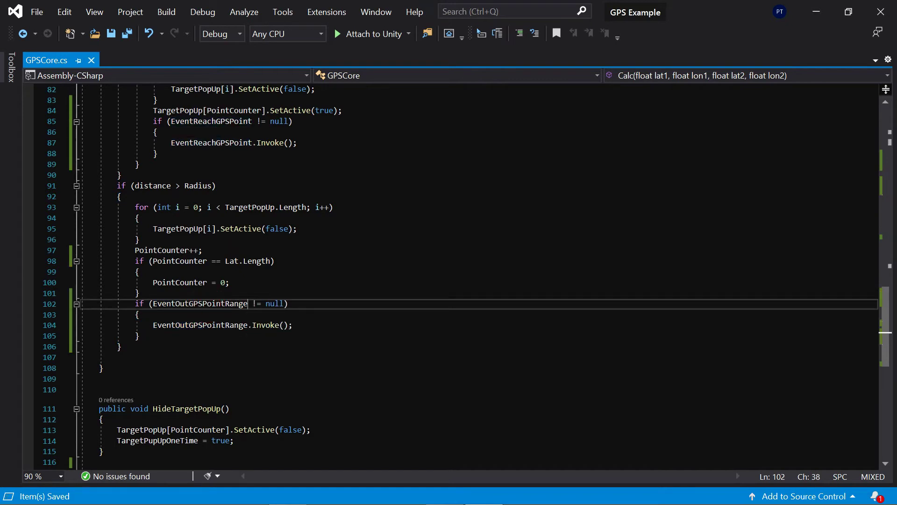
click(444, 491)
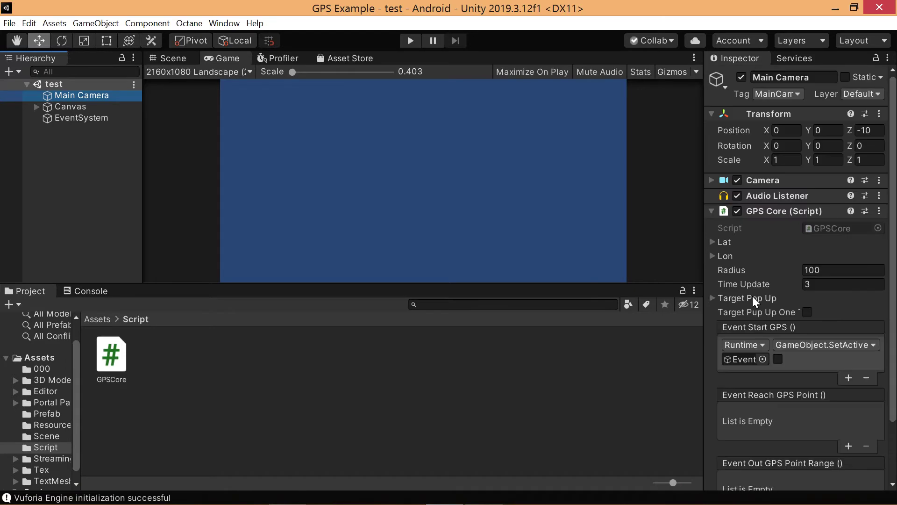
scroll(785, 315, down, 3)
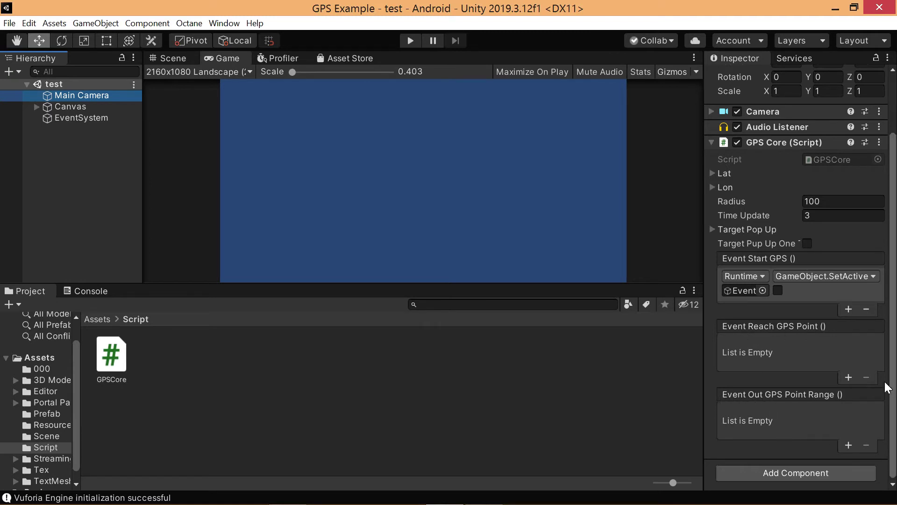
Leave the Main Camera's Event Reach GPS Point listener list empty
click(848, 377)
click(849, 410)
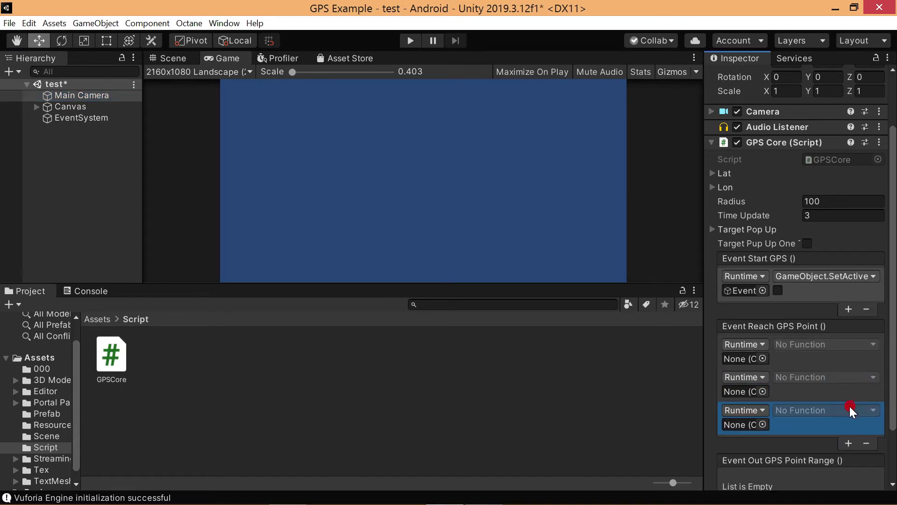
click(849, 443)
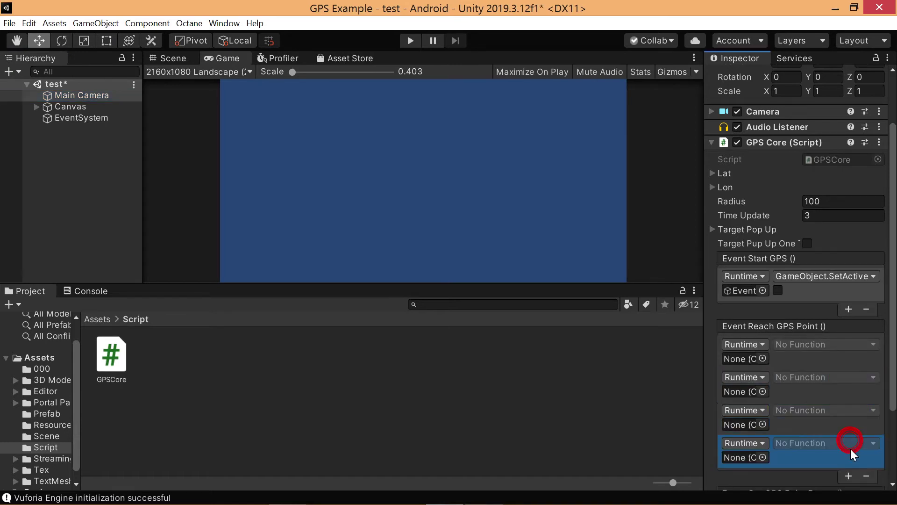
click(868, 476)
click(867, 443)
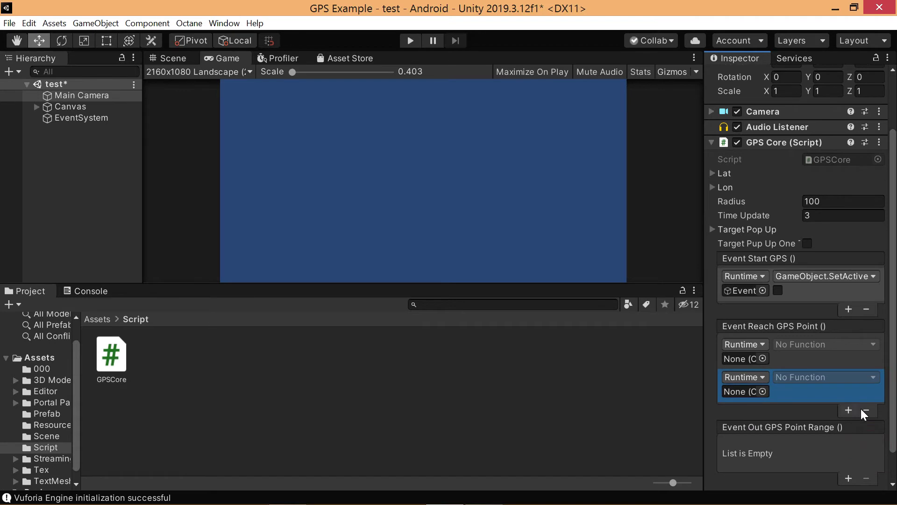
click(866, 411)
click(866, 377)
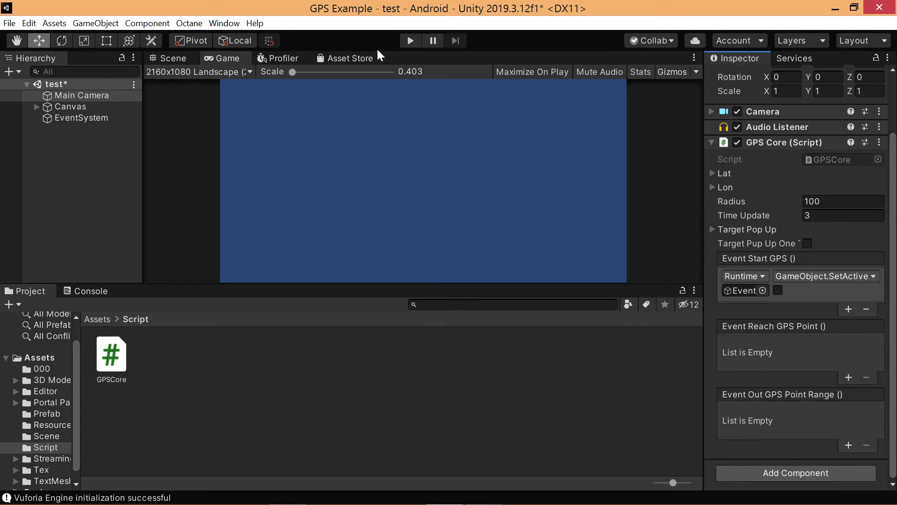
Save the scene and reselect Main Camera
key(ctrl+s)
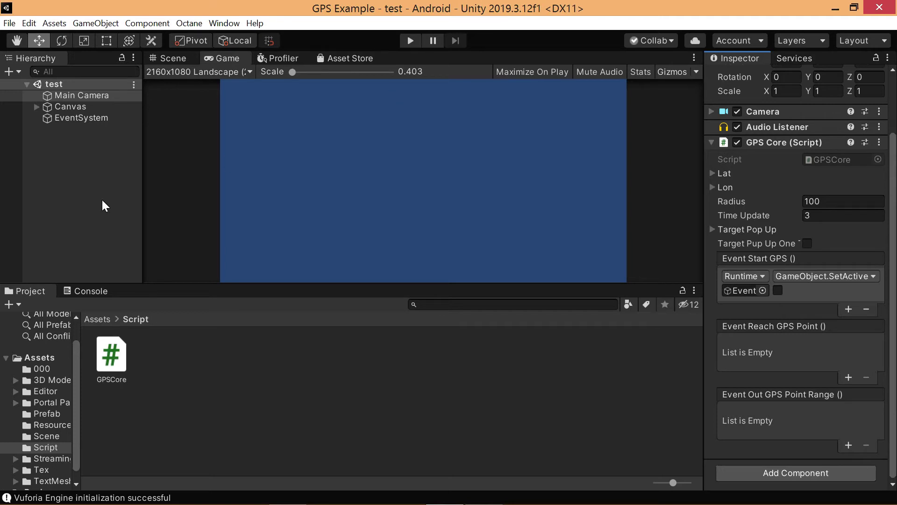
click(102, 200)
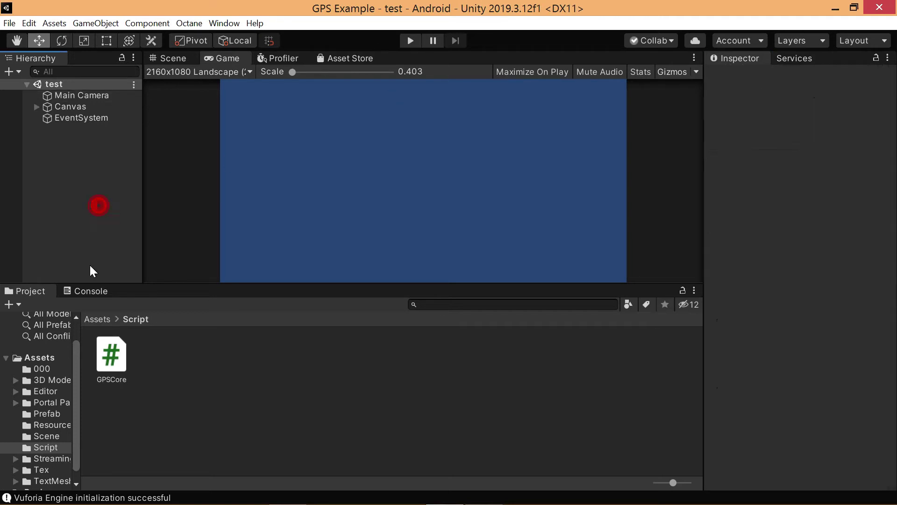
click(64, 95)
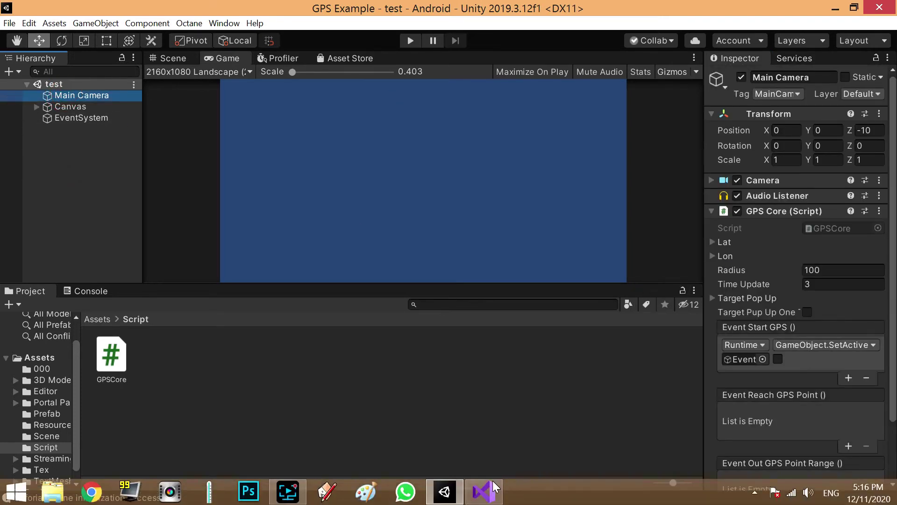
click(484, 495)
scroll(449, 280, up, 6)
scroll(448, 281, up, 8)
scroll(448, 280, up, 4)
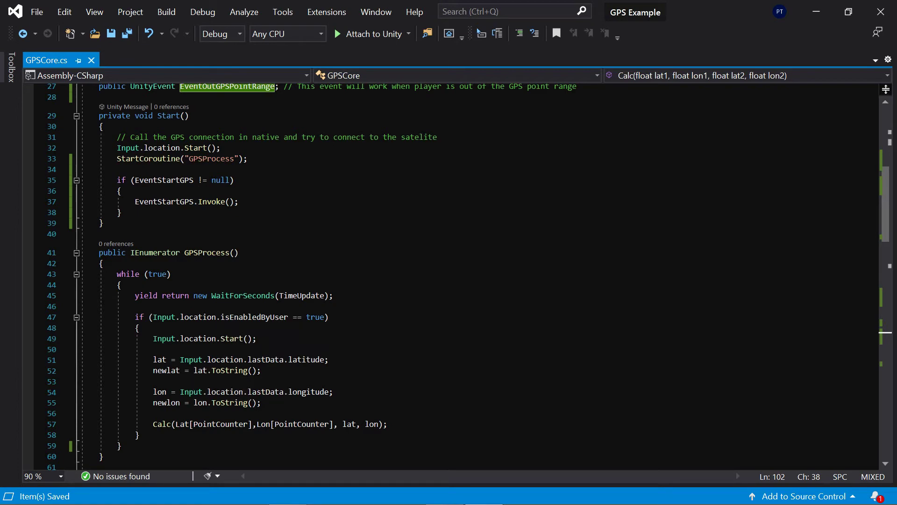
scroll(463, 276, up, 2)
scroll(463, 276, down, 1)
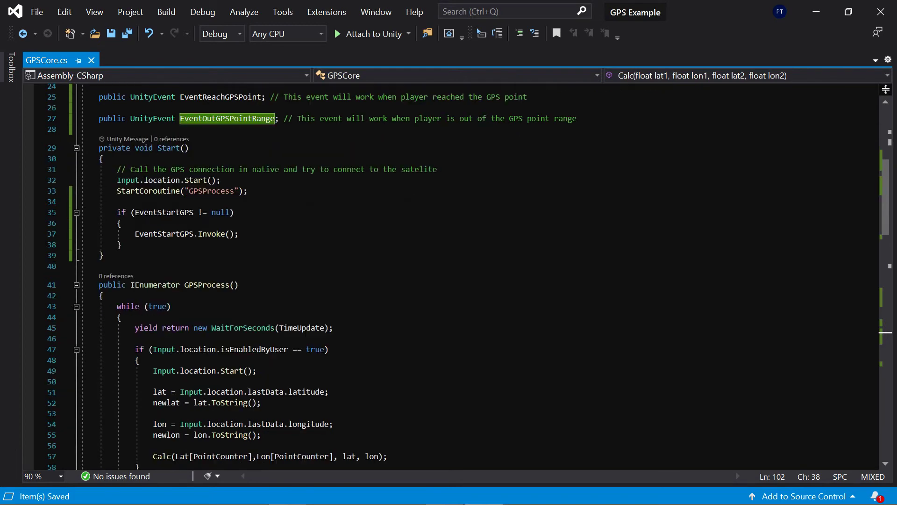
scroll(462, 277, down, 2)
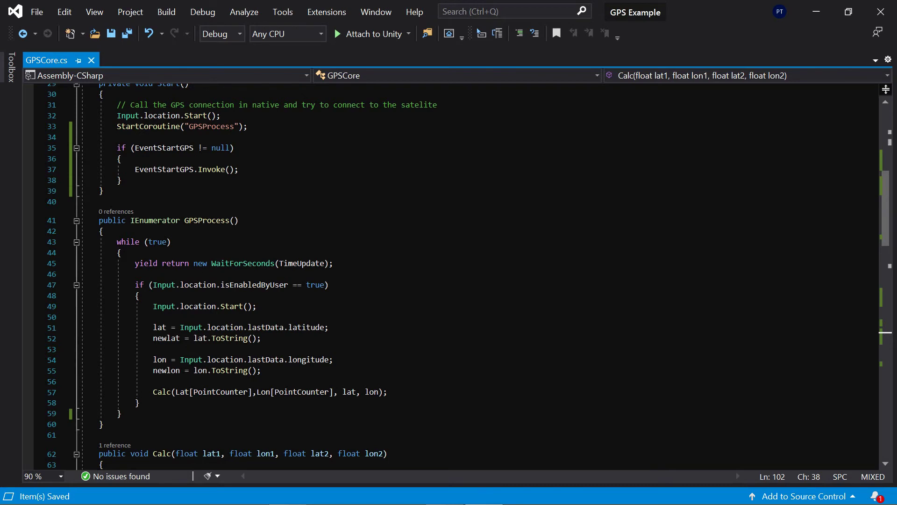
scroll(463, 274, up, 8)
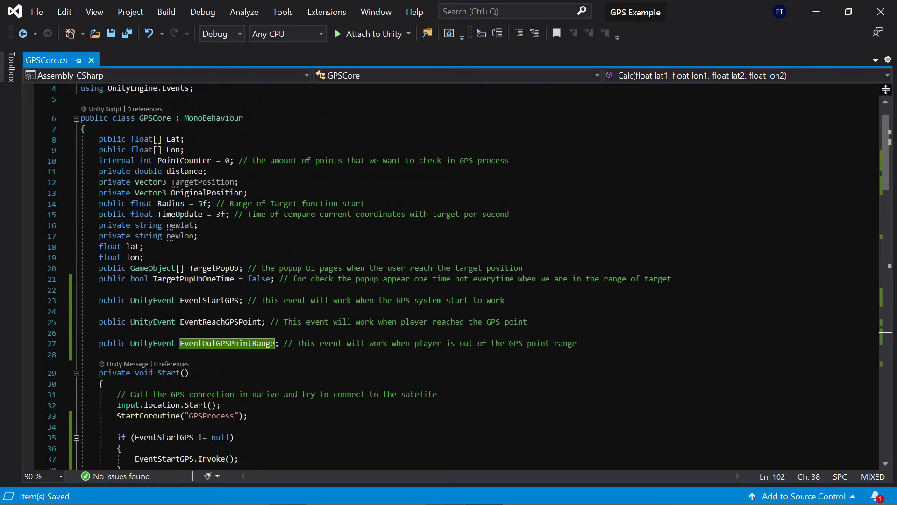
drag(673, 278, 75, 262)
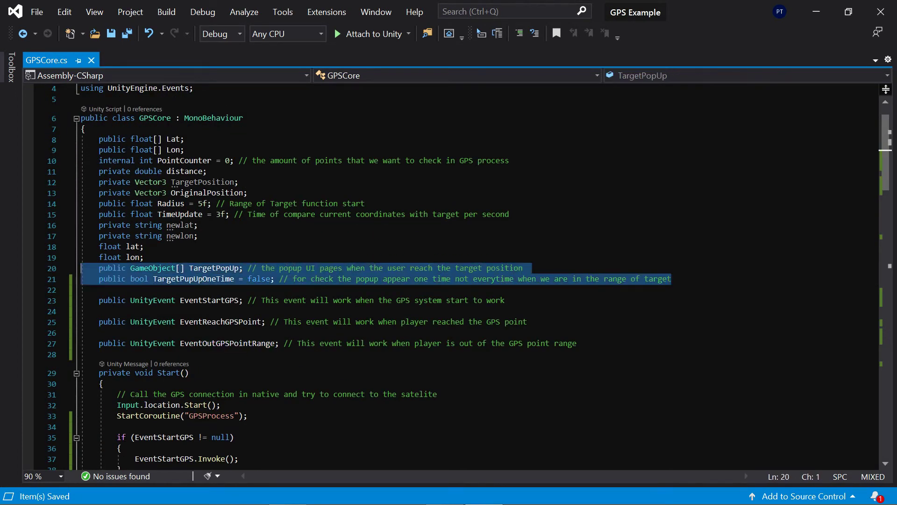
scroll(75, 263, down, 2)
Duplicate the popup field lines and make the first copy a single GameObject NoGPSPopUp
key(ctrl+c)
click(593, 279)
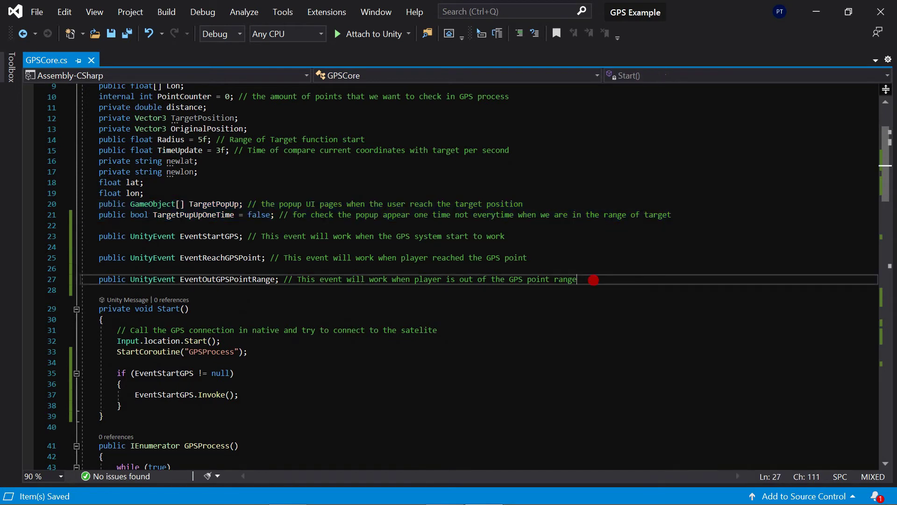
key(Return)
key(Return)
key(ctrl+v)
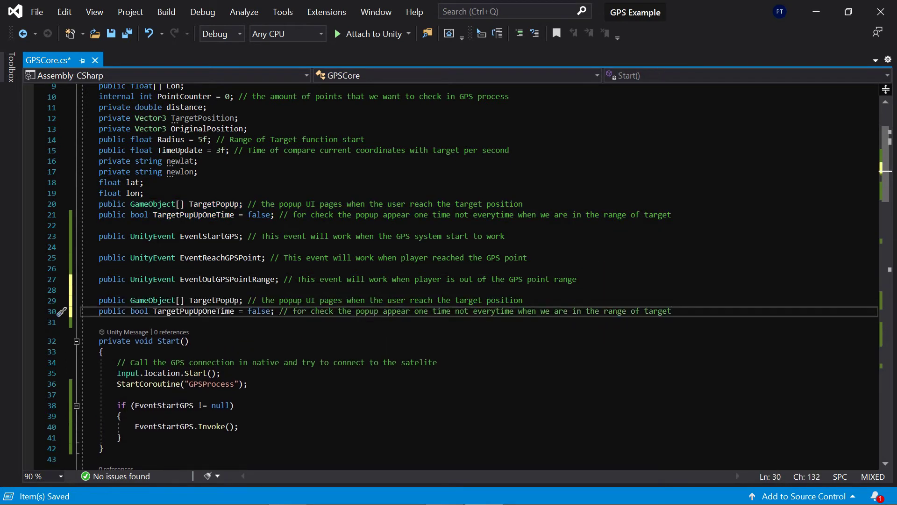
click(176, 300)
key(Delete)
key(Delete)
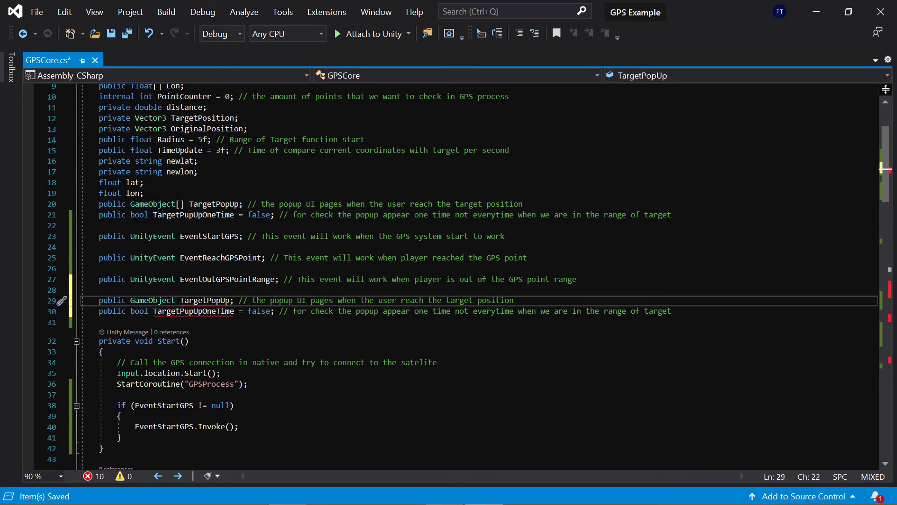
click(185, 301)
key(Delete)
key(Delete)
key(Delete)
key(Delete)
key(Delete)
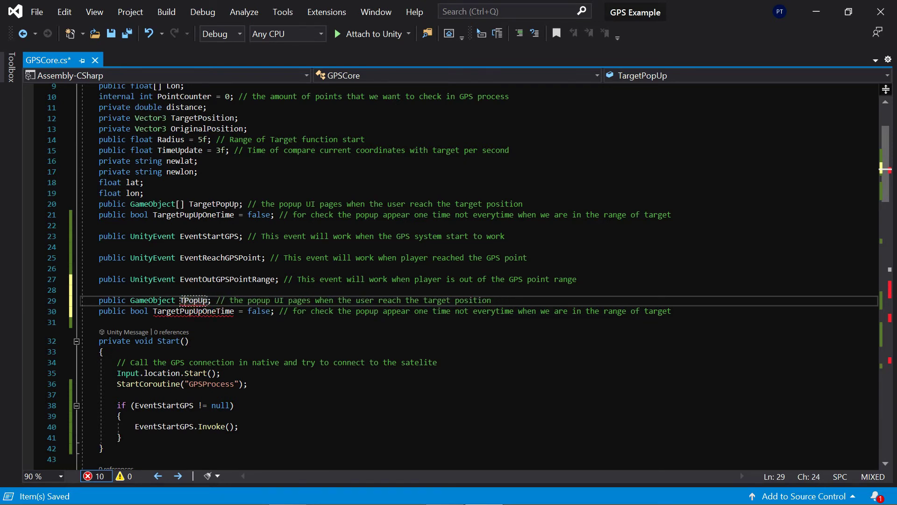
key(BackSpace)
text(NoGP)
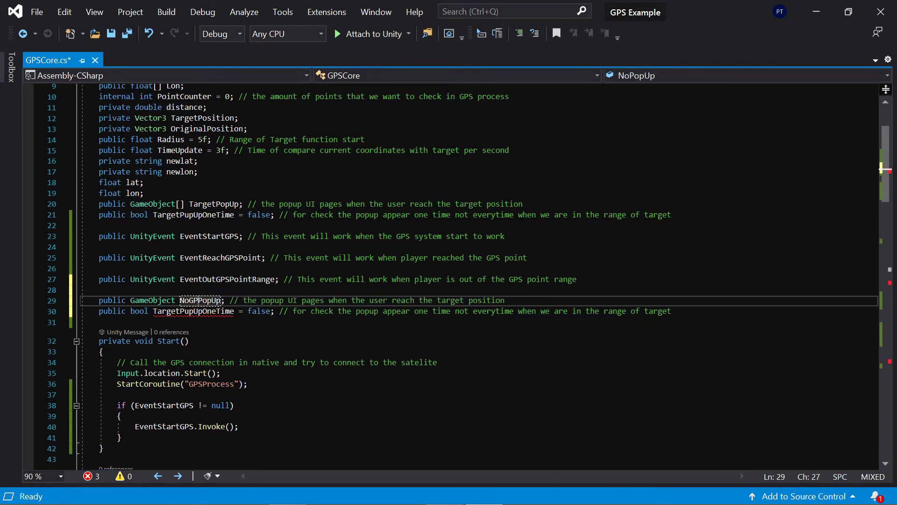
text(S)
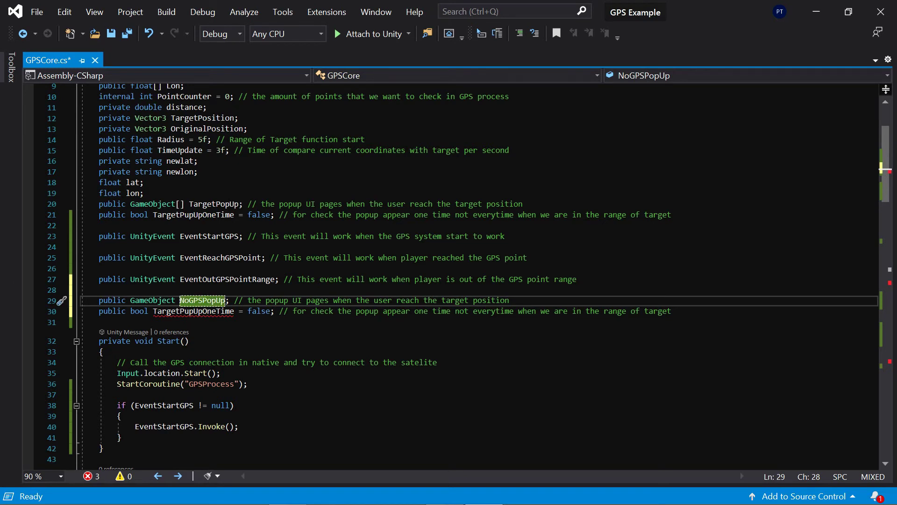
Reword the comments for the location-off popup and rename the second field NoGPSPupUpOneTime
click(328, 300)
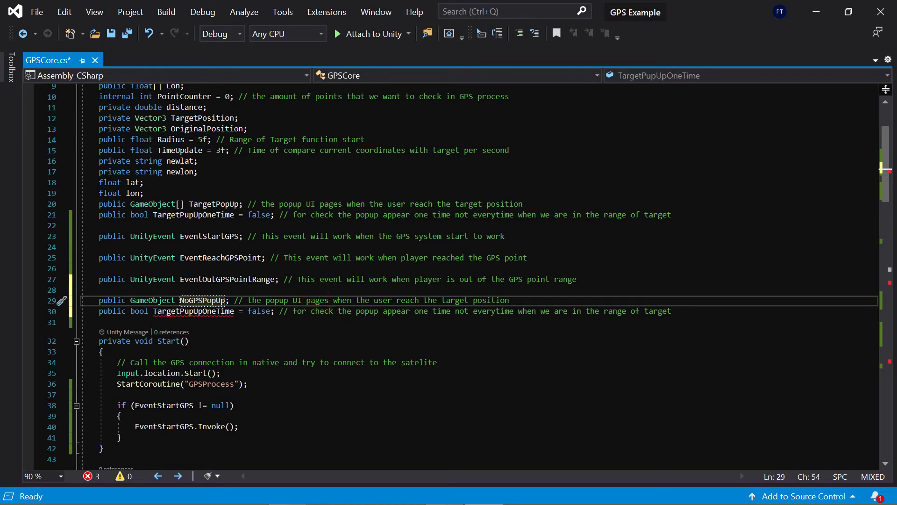
key(BackSpace)
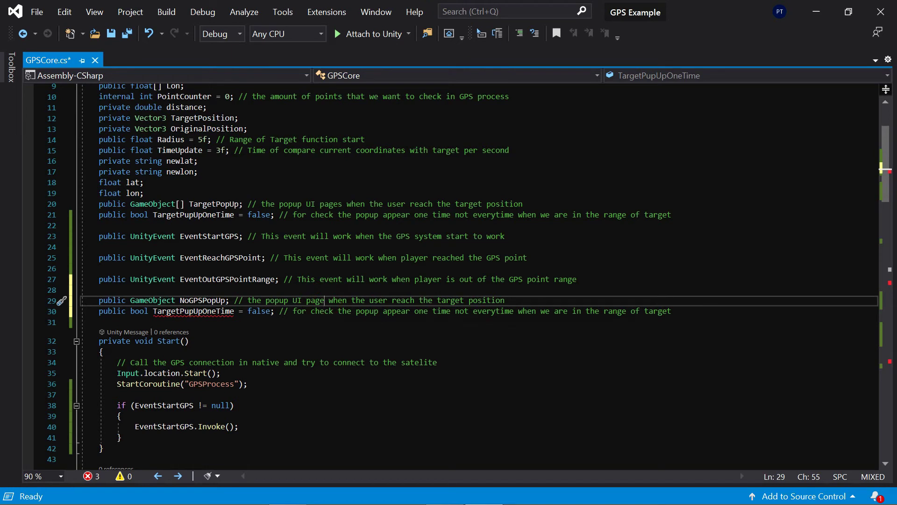
drag(389, 301, 510, 300)
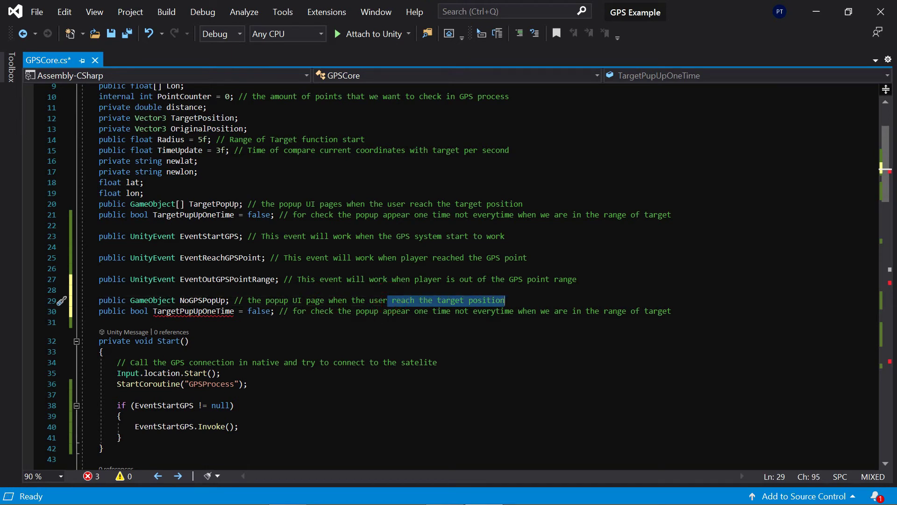
text('s)
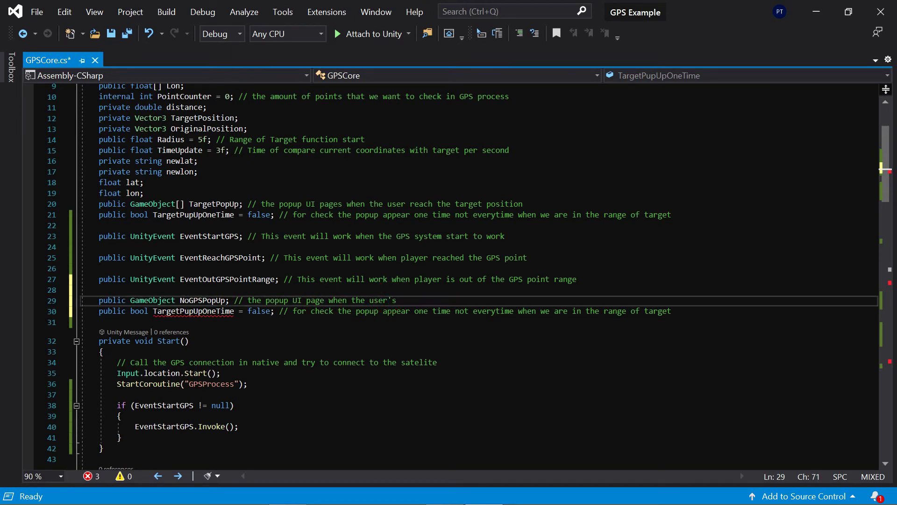
text( device loc)
text(ation is off)
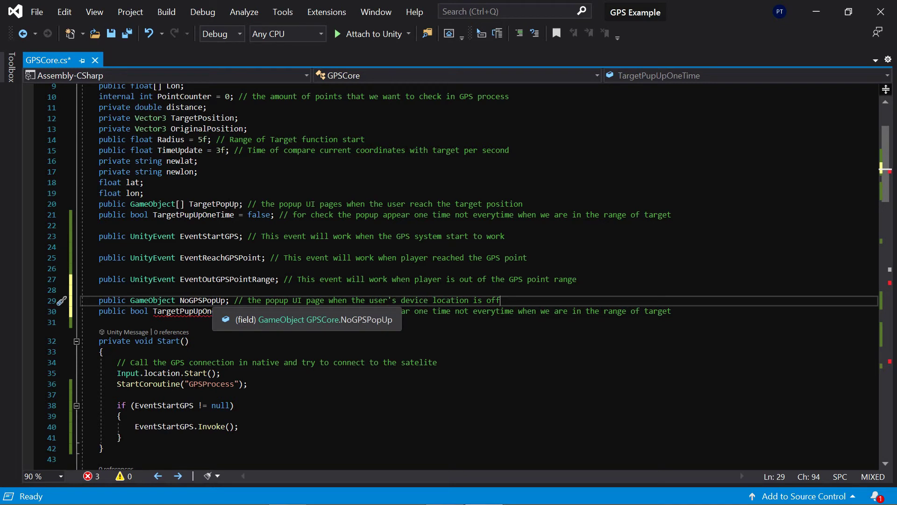
double_click(202, 300)
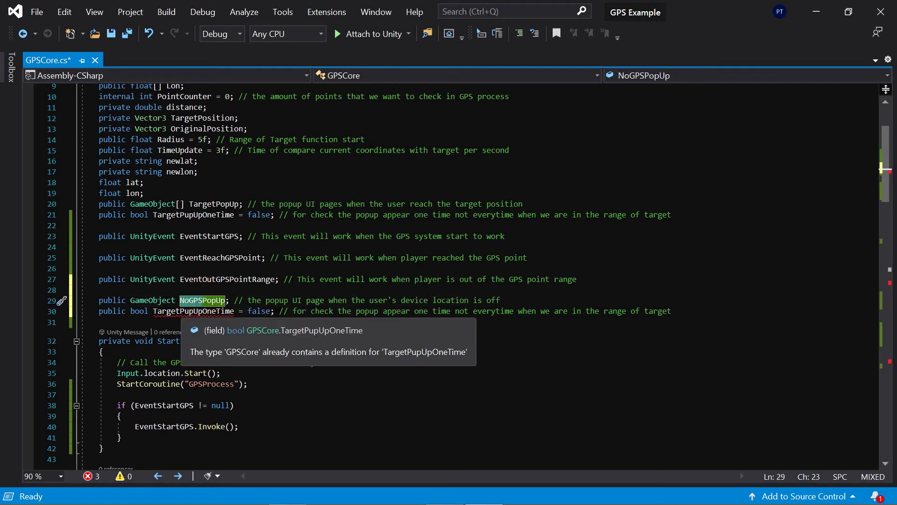
drag(180, 311, 156, 316)
text(NoGPS)
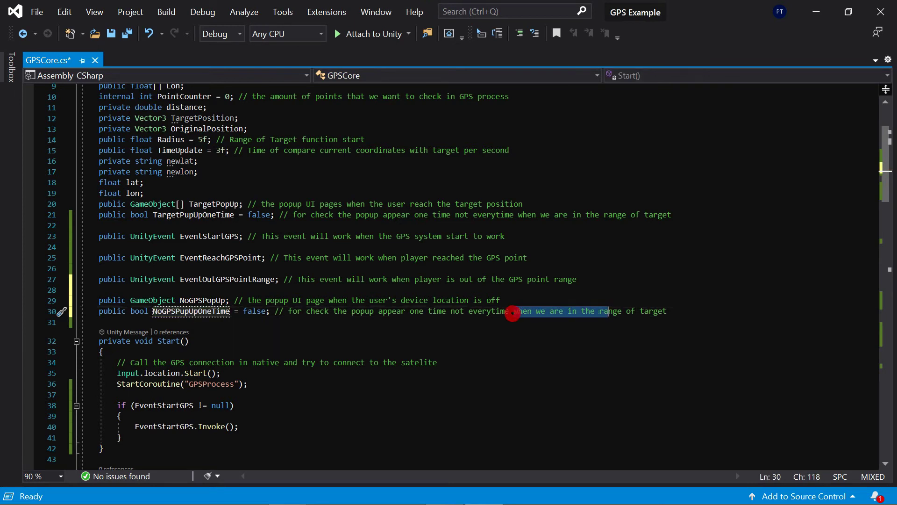
drag(514, 312, 669, 313)
key(Delete)
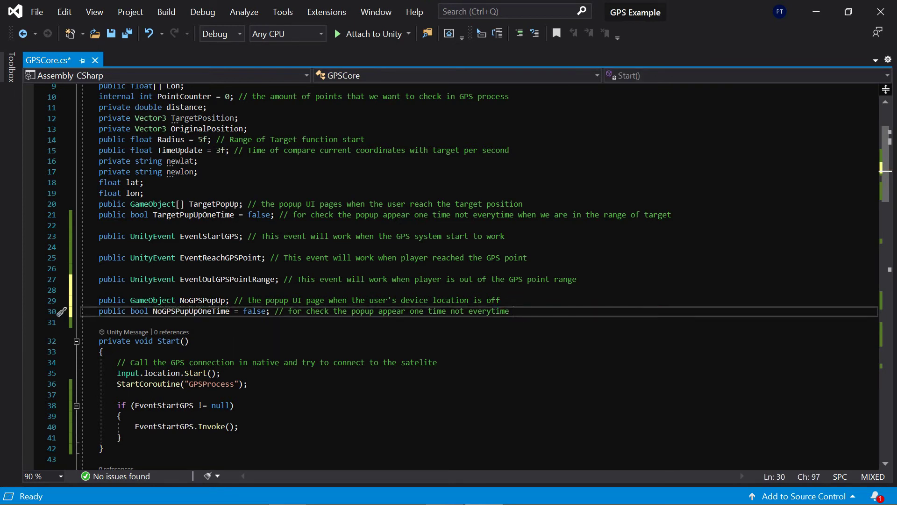
scroll(463, 276, down, 5)
scroll(463, 276, down, 3)
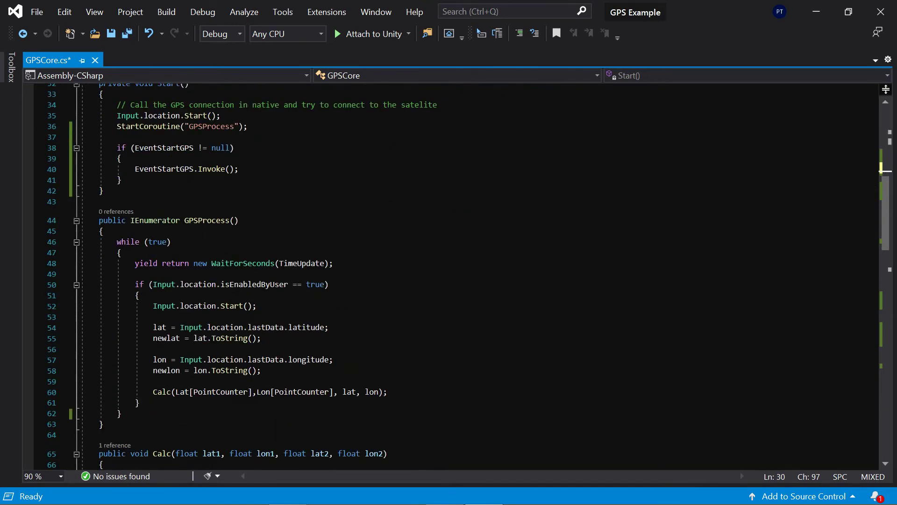
Add a copy of the isEnabledByUser if block below the inner if block, with braces aligned
drag(137, 296, 134, 284)
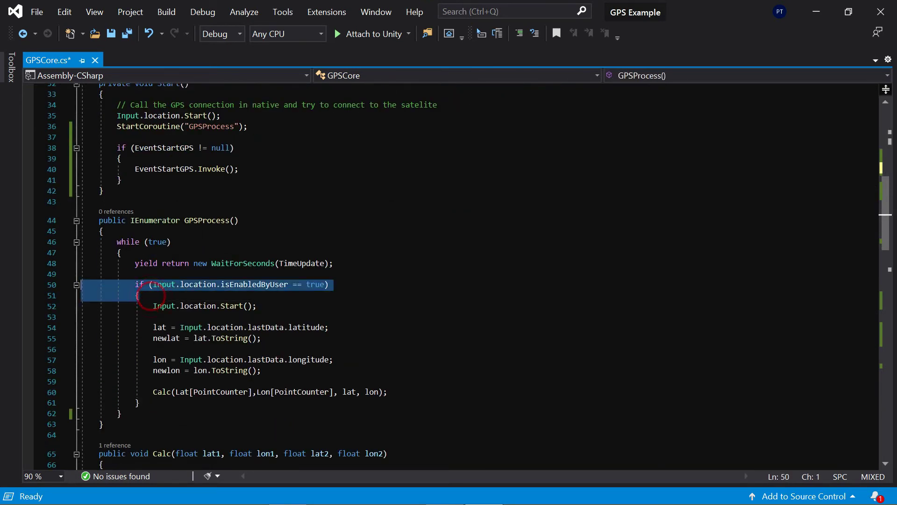
click(143, 407)
key(Return)
key(ctrl+v)
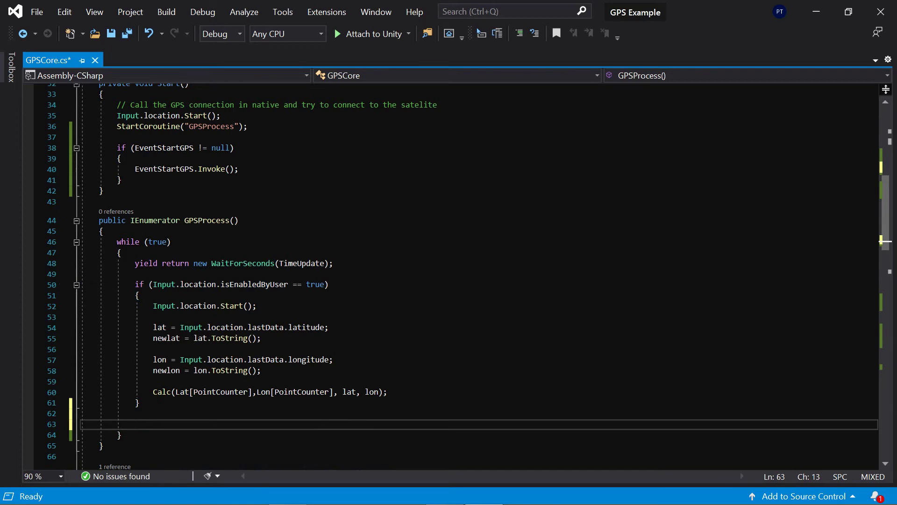
key(Left)
key(Return)
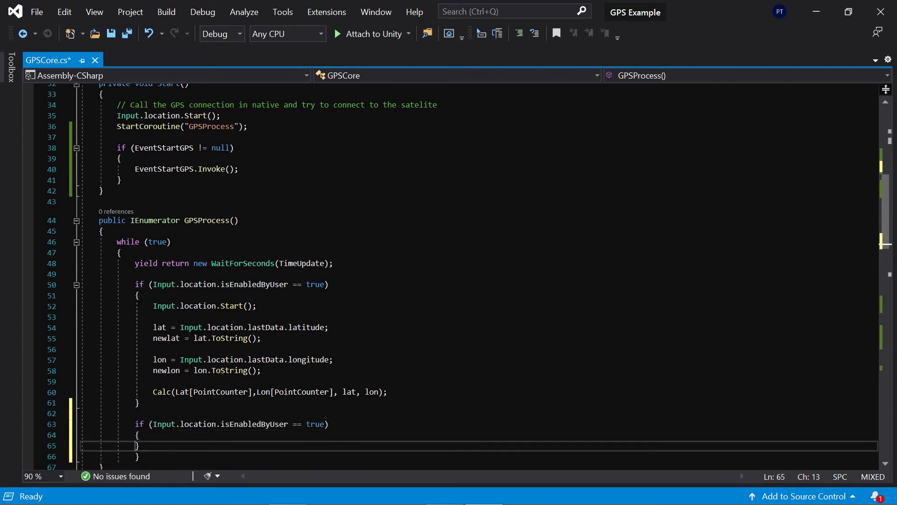
click(129, 456)
key(BackSpace)
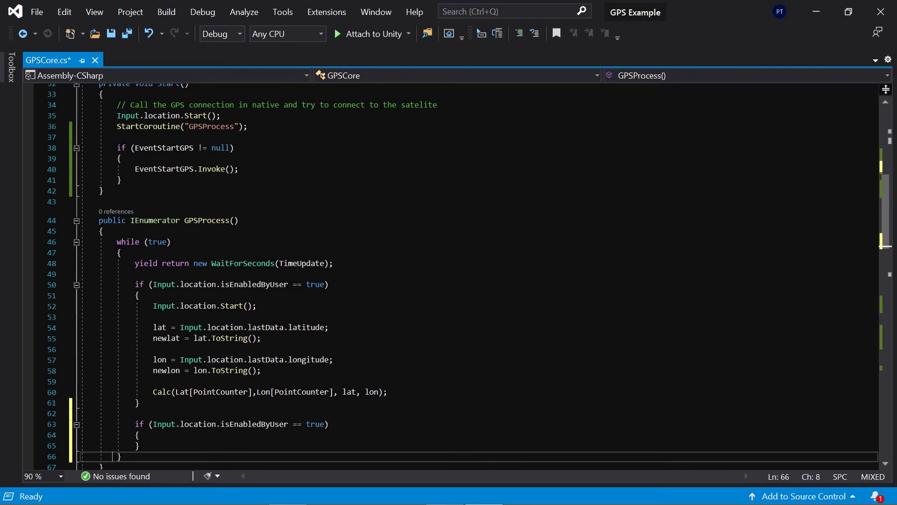
Set the new condition to isEnabledByUser == false and call NoGPSPopUp.SetActive(false) inside
double_click(317, 423)
text(false)
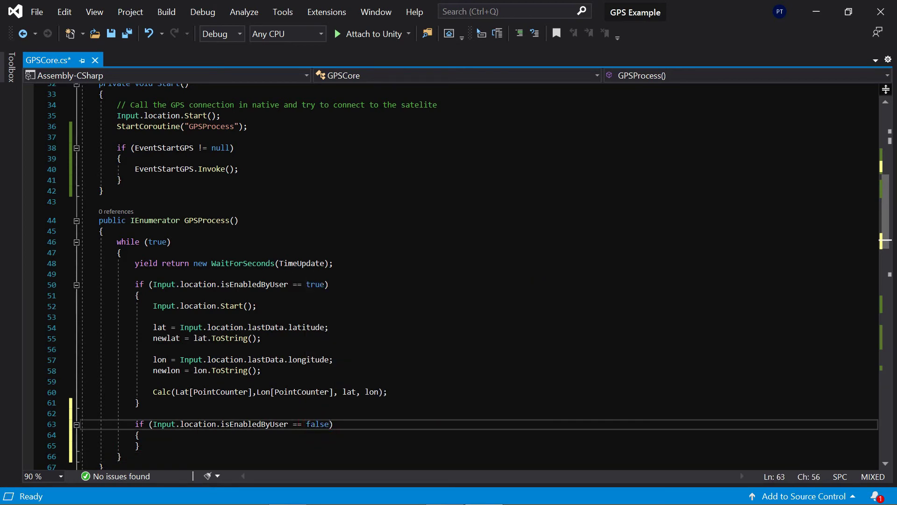
click(141, 435)
key(Return)
text(no)
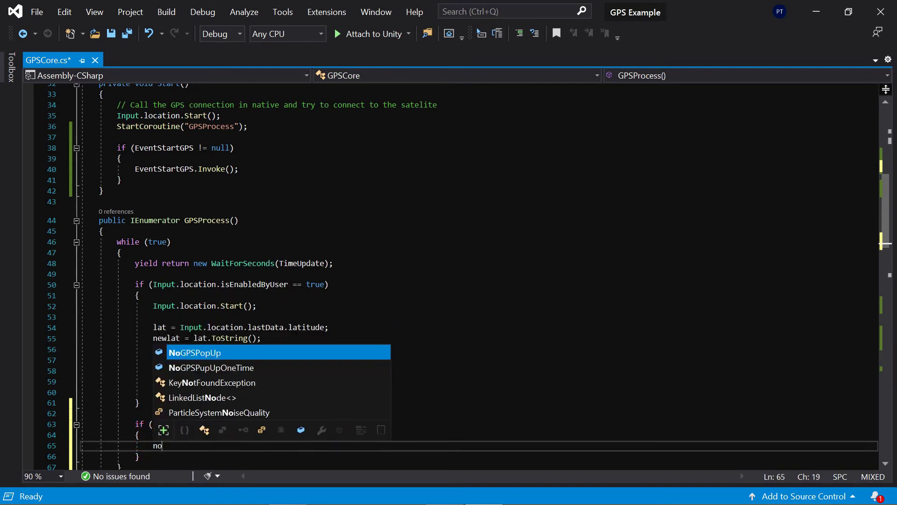
text(gps)
key(Tab)
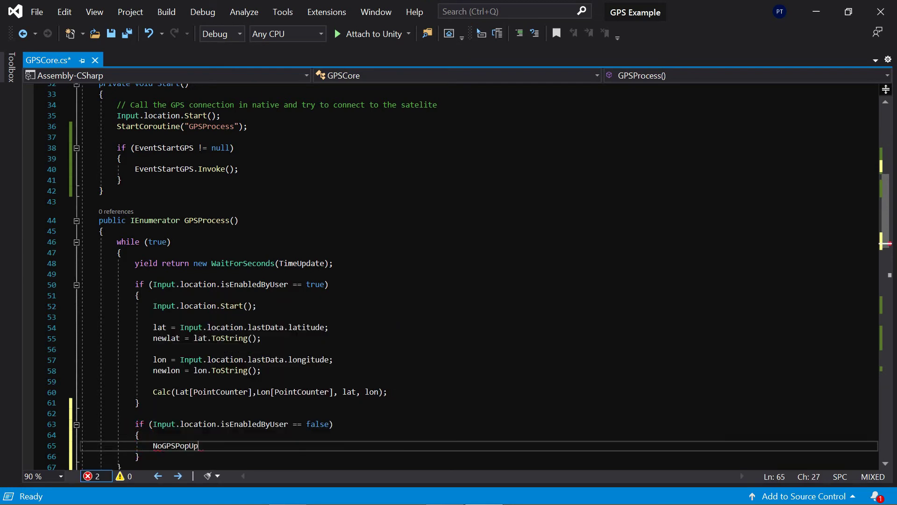
text(.set)
key(Tab)
text(();)
key(Left)
key(Left)
text(f)
key(Tab)
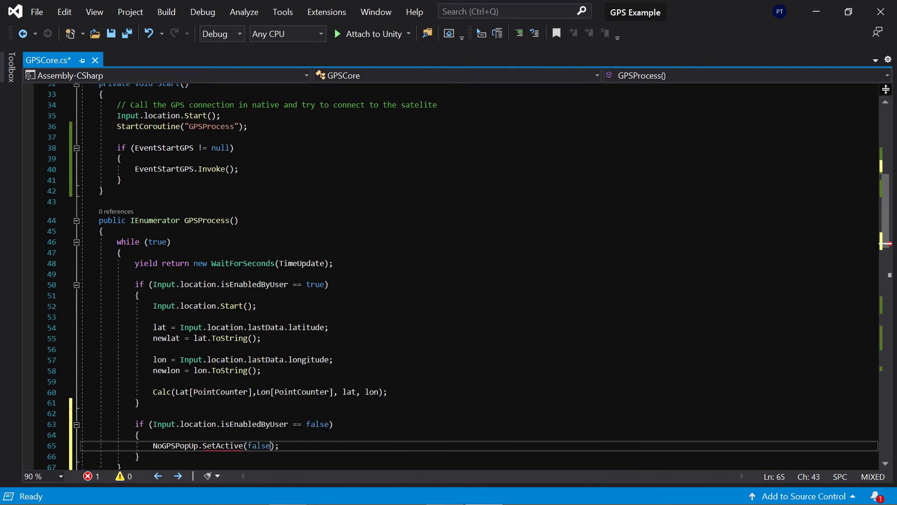
Add && NoGPSPupUpOneTime == false to the line 63 condition and save GPSCore.cs
key(ctrl+s)
scroll(448, 280, down, 2)
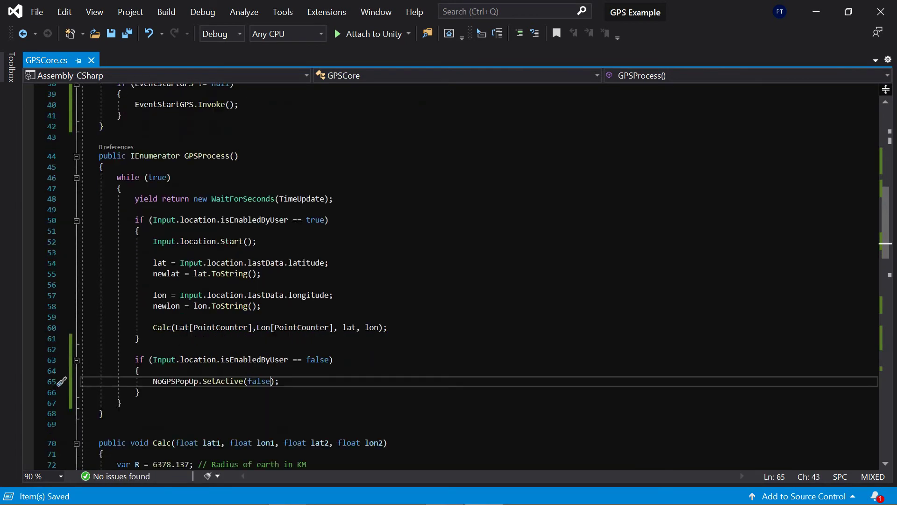
scroll(449, 281, up, 6)
scroll(448, 281, up, 2)
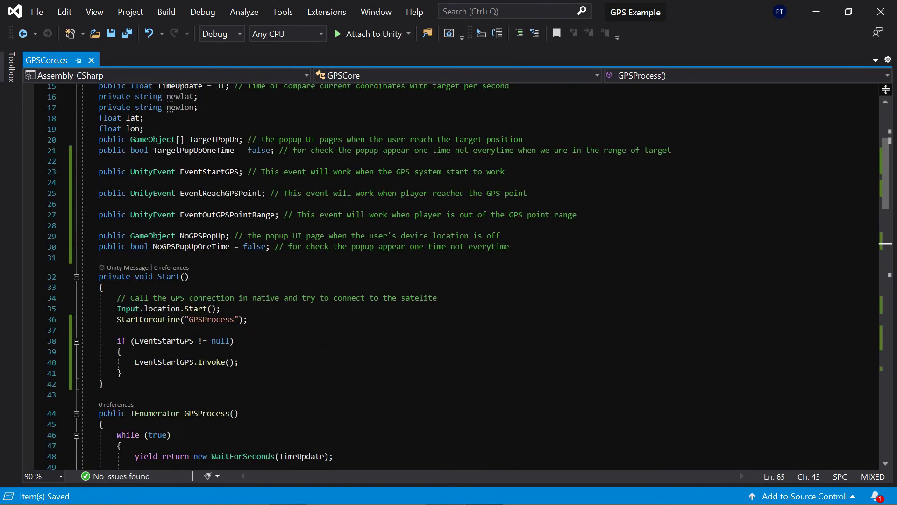
double_click(196, 247)
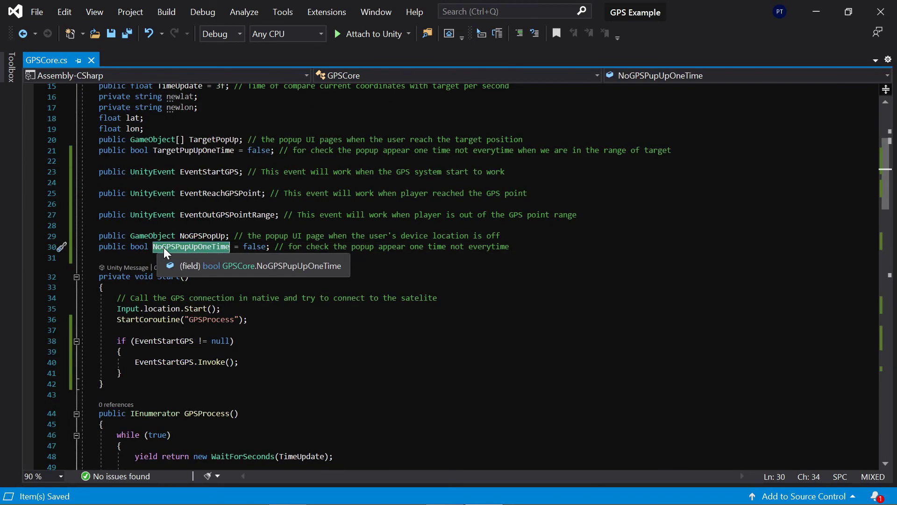
scroll(213, 247, down, 4)
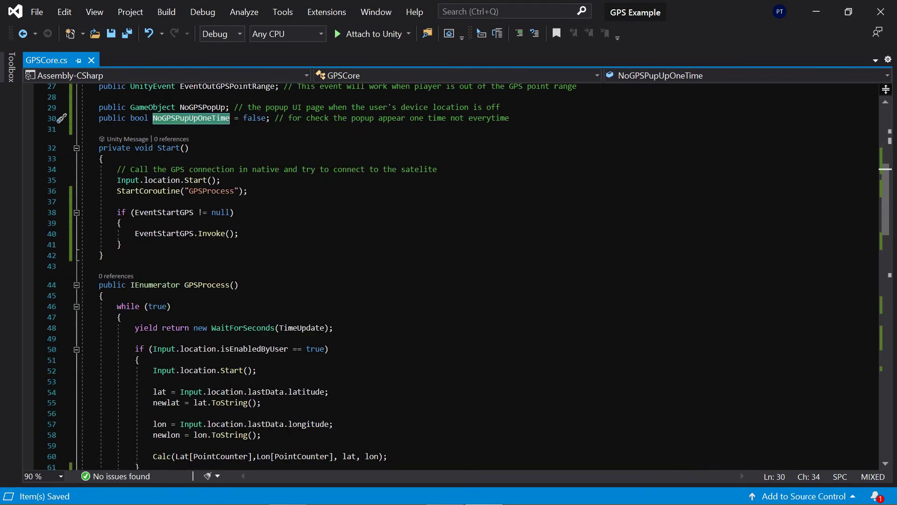
scroll(212, 247, down, 2)
click(331, 425)
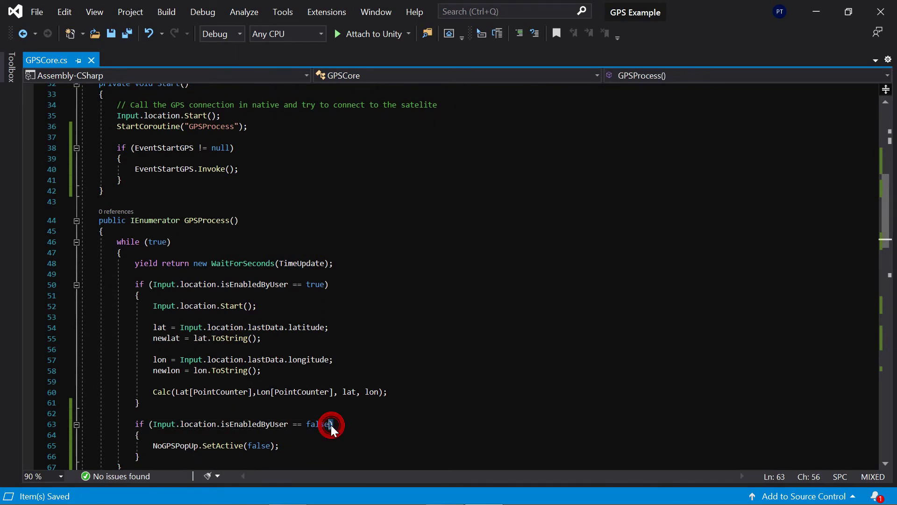
text(&& NoGPSPupUpOneTime =)
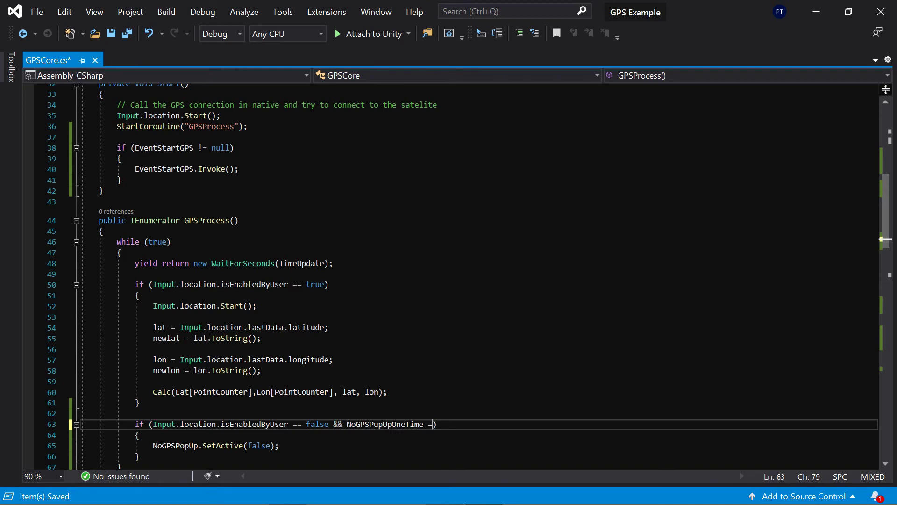
text(= false)
key(ctrl+s)
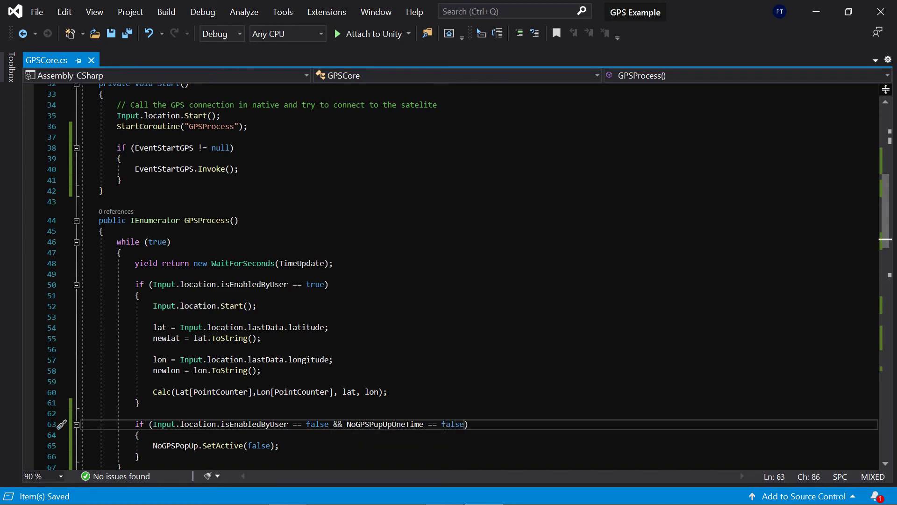
scroll(448, 273, down, 2)
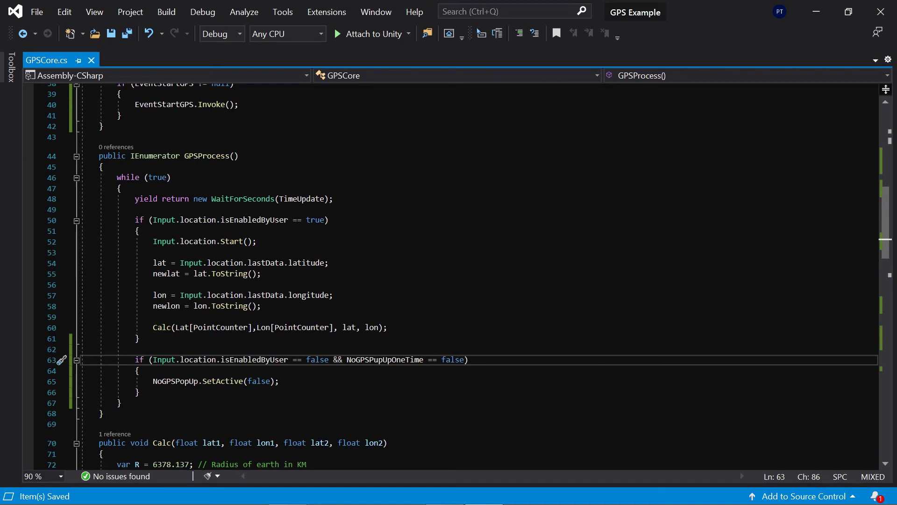
scroll(448, 274, down, 7)
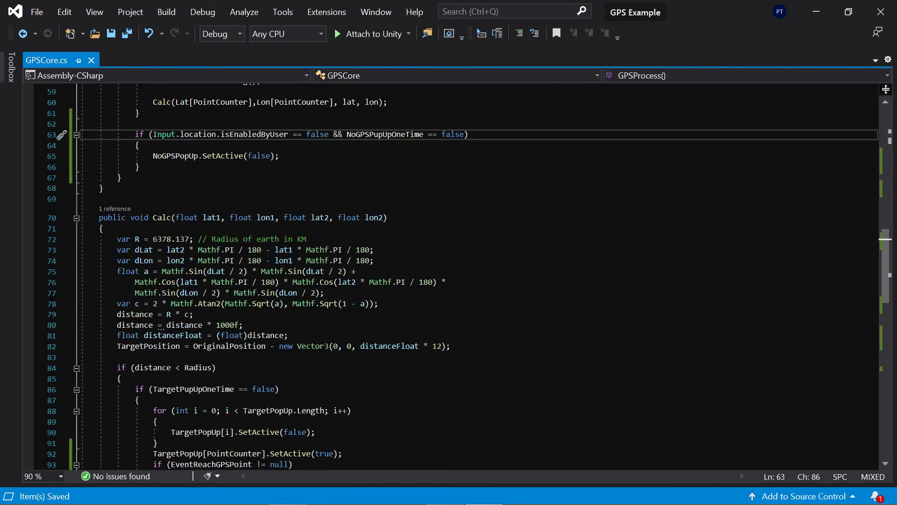
scroll(449, 273, down, 7)
scroll(449, 273, down, 4)
scroll(448, 274, down, 3)
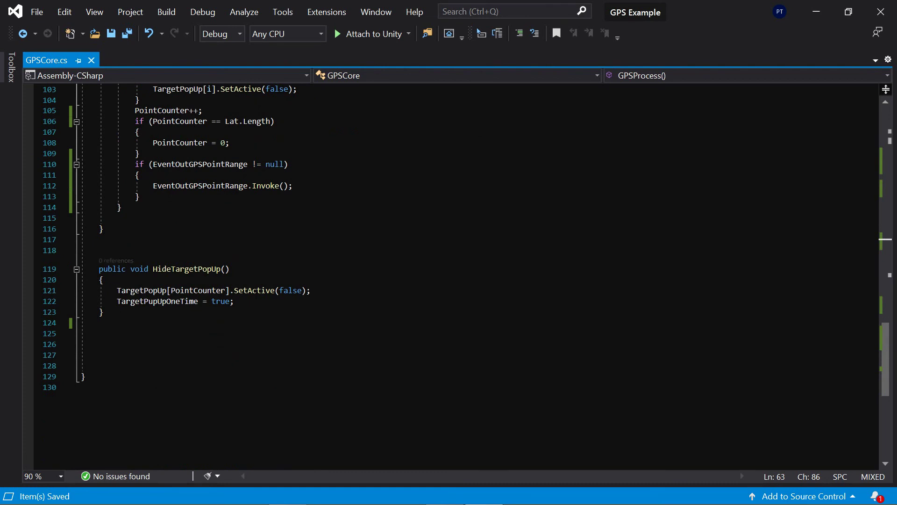
Duplicate the HideTargetPopUp method and rename the copy HideNoGPSPopUp
drag(105, 312, 81, 268)
key(ctrl+c)
click(110, 332)
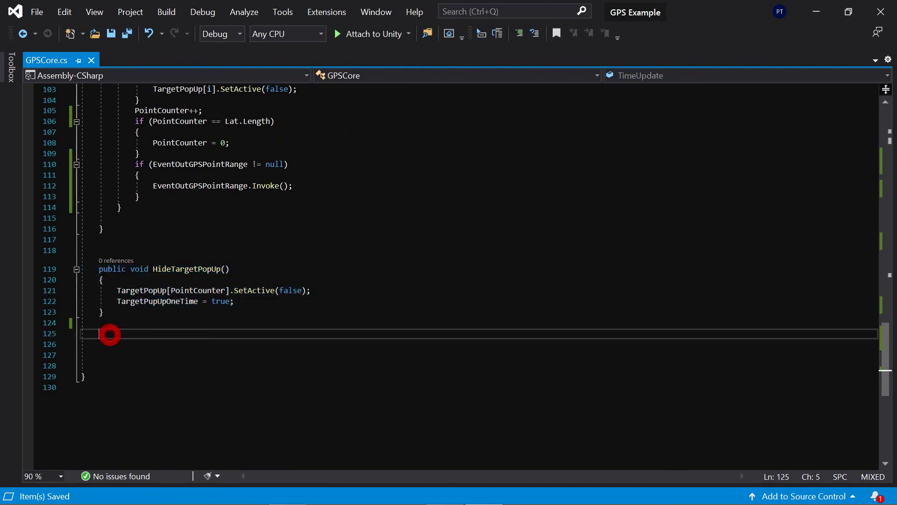
key(ctrl+v)
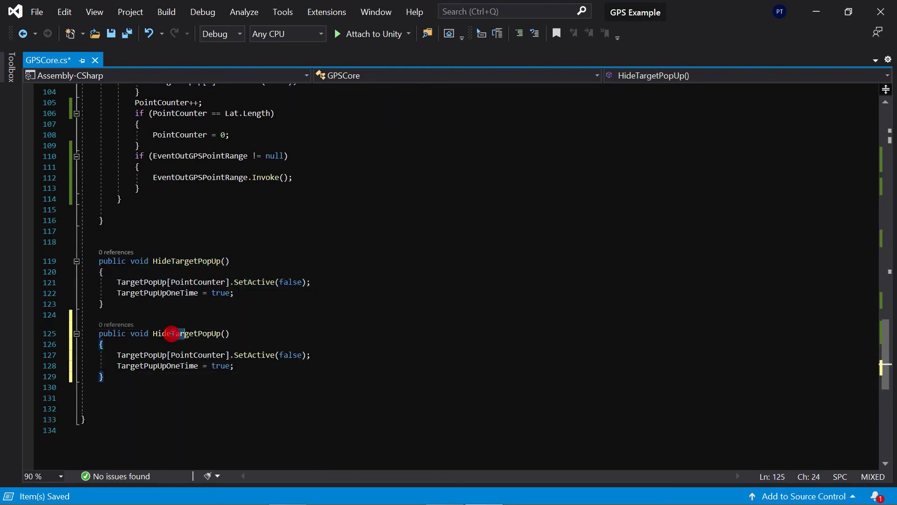
click(196, 333)
mouse_move(175, 333)
text(N)
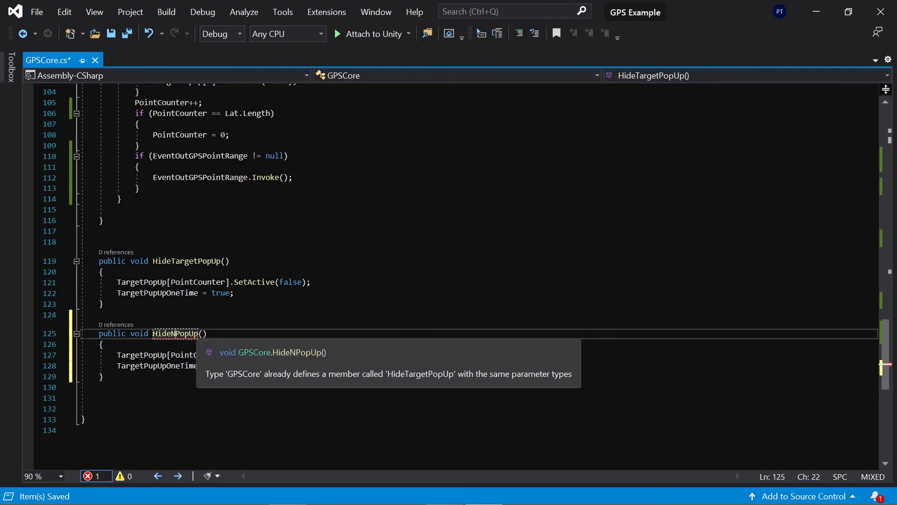
key(BackSpace)
key(BackSpace)
key(BackSpace)
text(NoGPS)
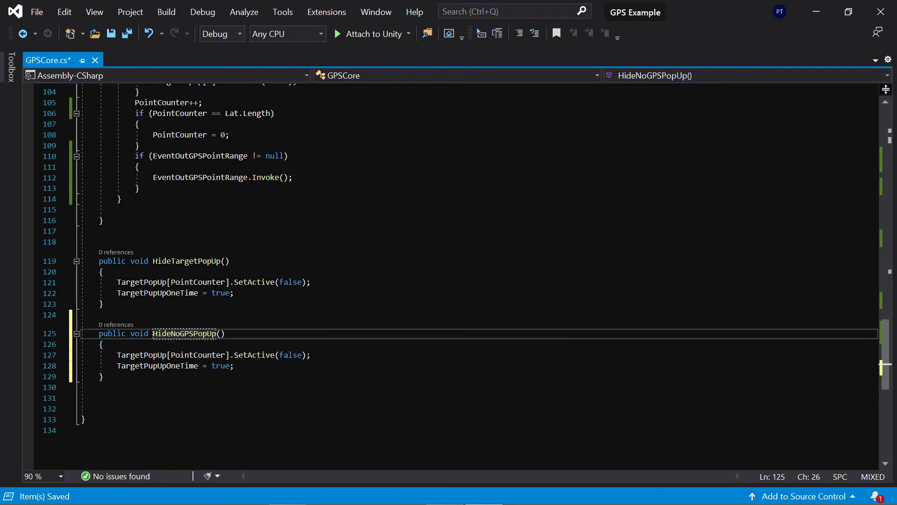
Make its body just NoGPSPopUp.SetActive(false), removing the TargetPupUpOneTime line, and save
double_click(190, 355)
key(BackSpace)
key(BackSpace)
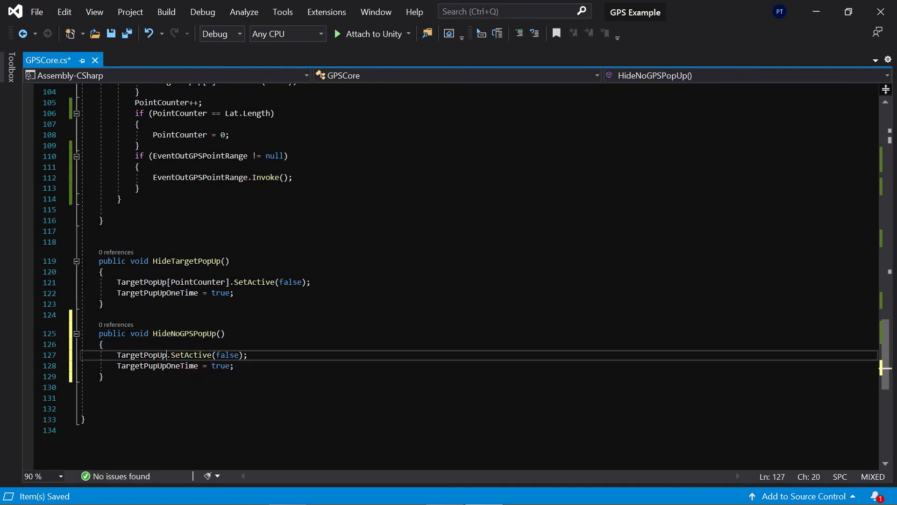
double_click(147, 356)
text(nogps)
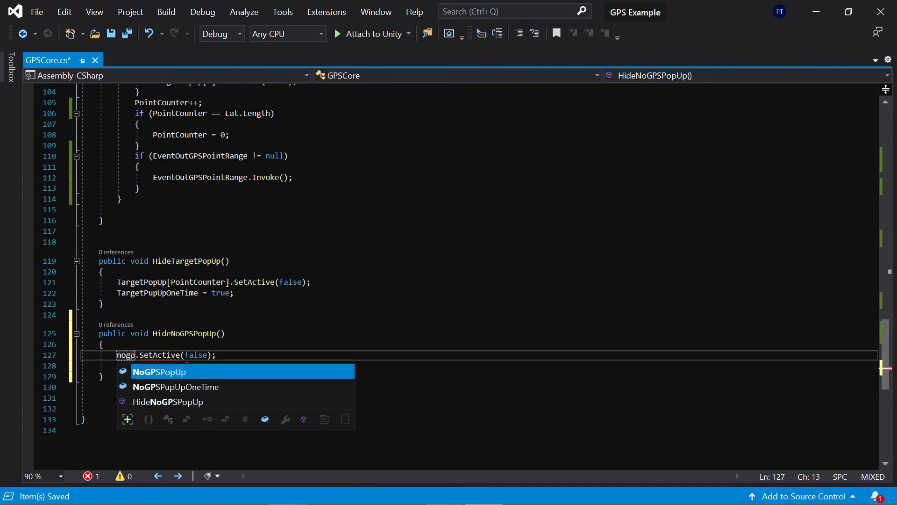
key(Tab)
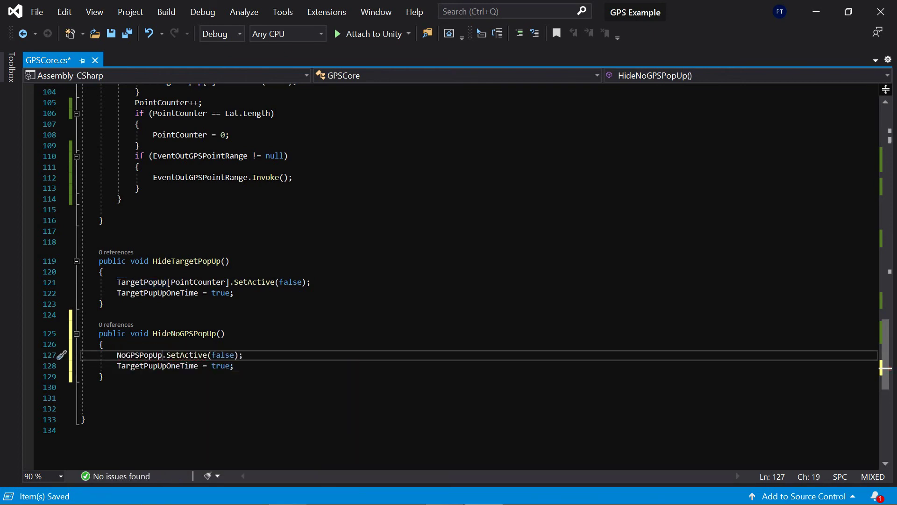
click(248, 363)
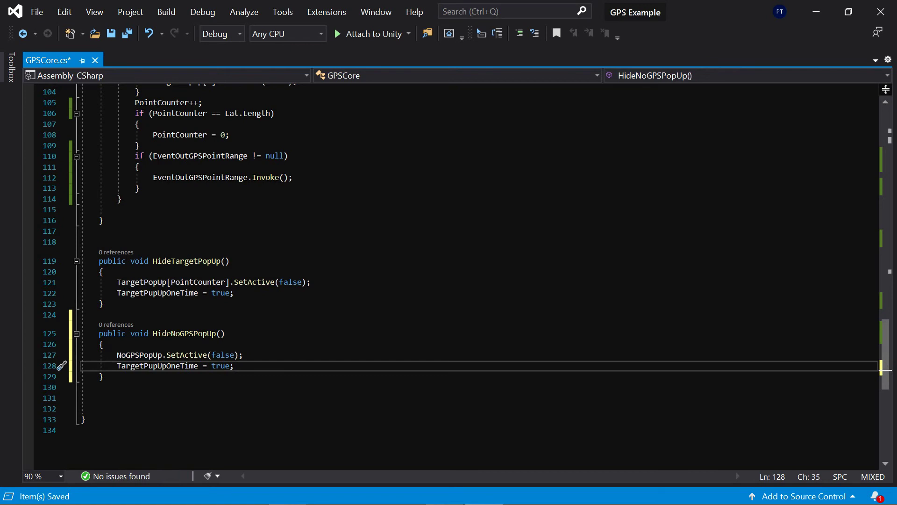
key(shift+Home)
key(shift+Home)
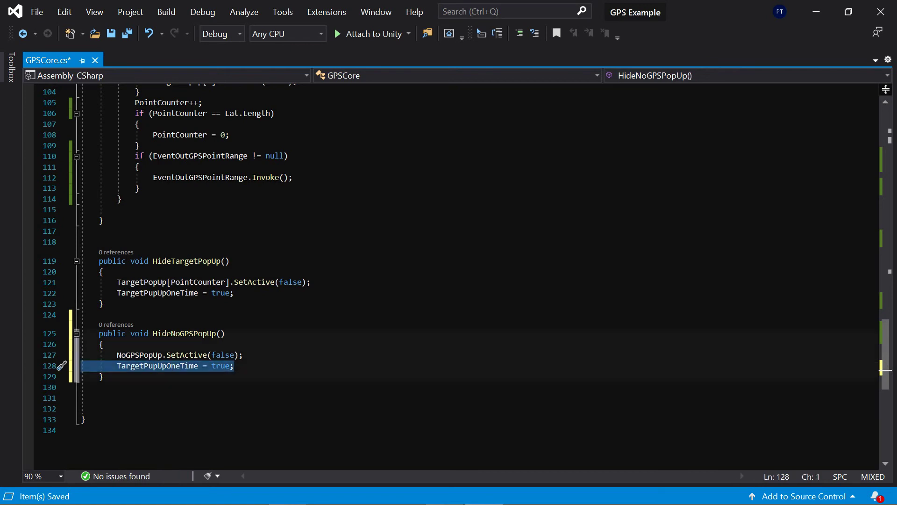
key(BackSpace)
key(BackSpace)
key(ctrl+s)
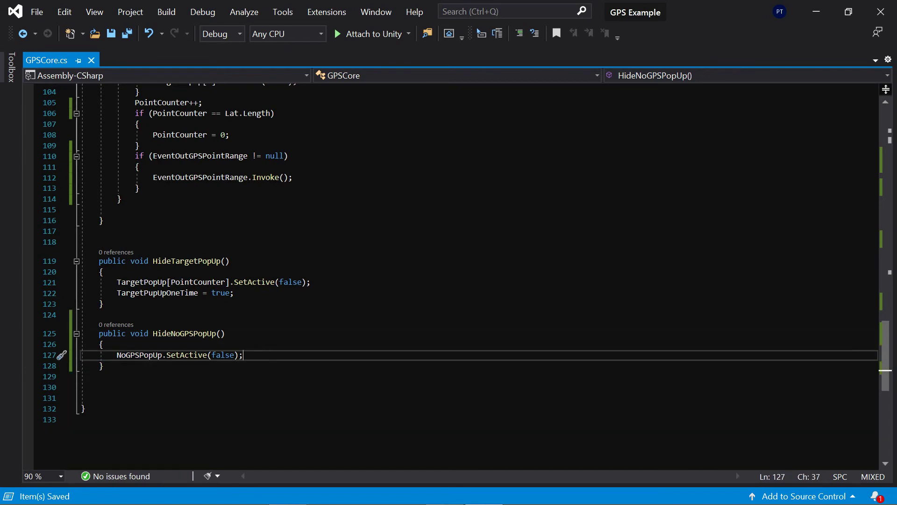
scroll(463, 276, up, 6)
scroll(463, 277, up, 2)
scroll(463, 276, up, 5)
scroll(463, 277, up, 6)
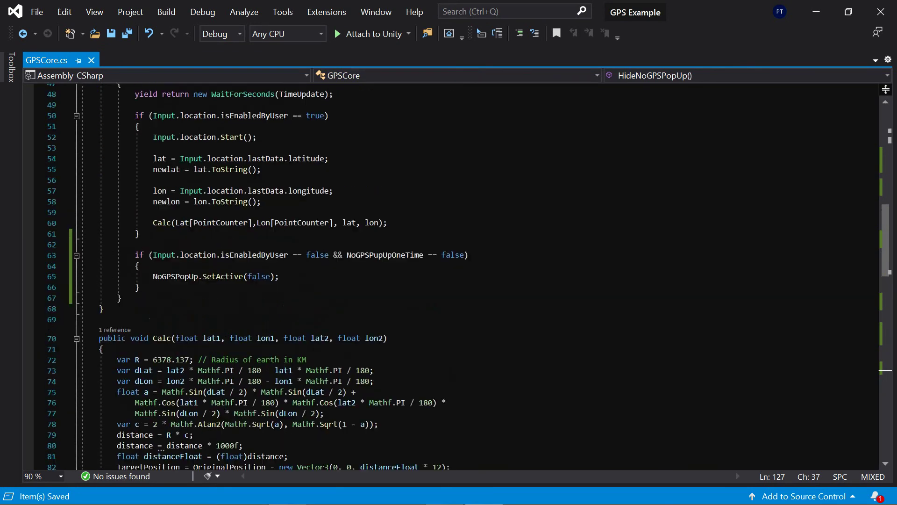
scroll(463, 276, up, 1)
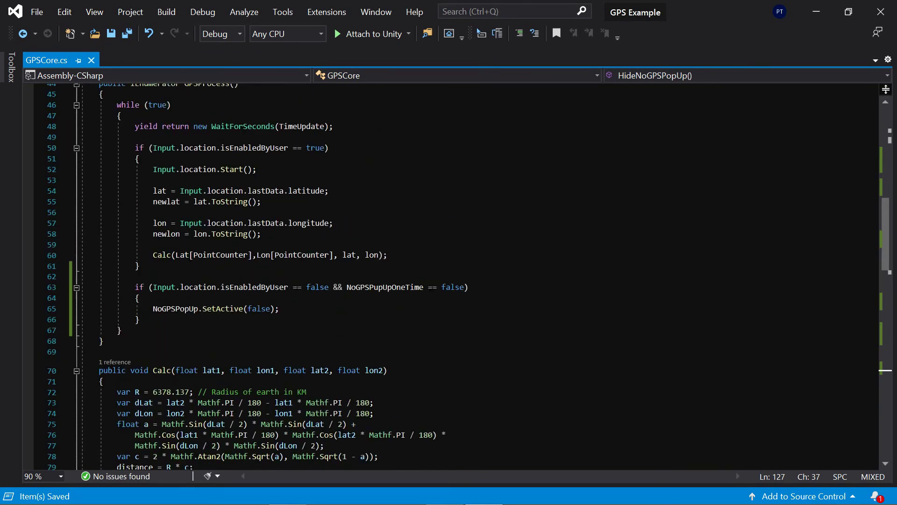
Add TargetPupUpOneTime = true below line 65, change SetActive(false) to true, and save
click(290, 309)
key(Return)
text(TargetPupUpOneTime = true;)
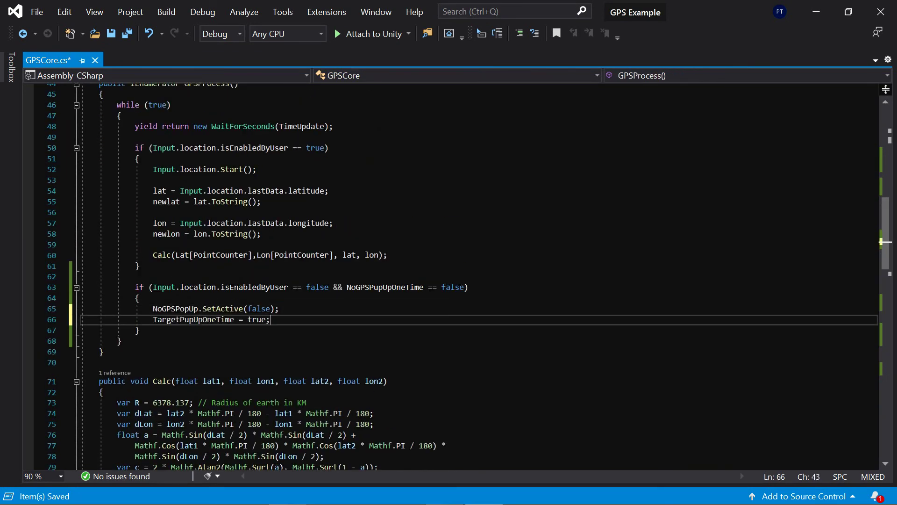
double_click(259, 309)
text(tr)
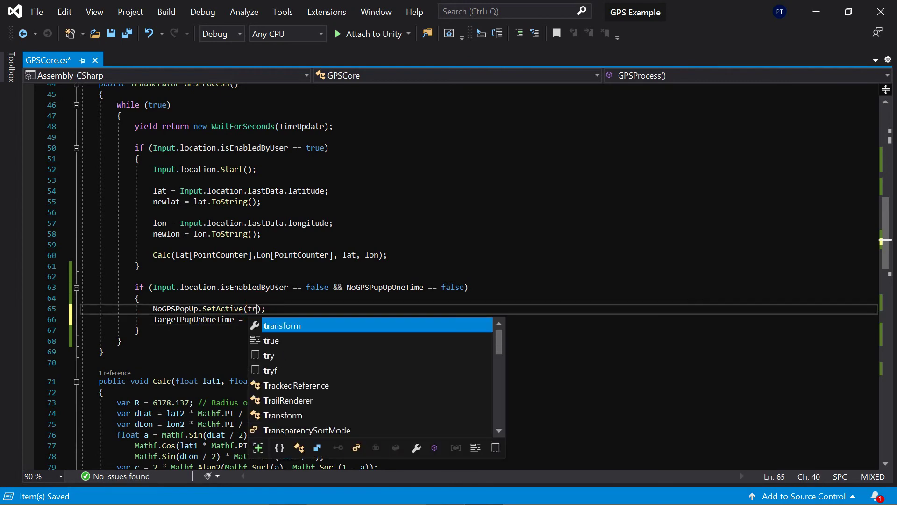
text(ue)
key(ctrl+s)
scroll(462, 273, down, 8)
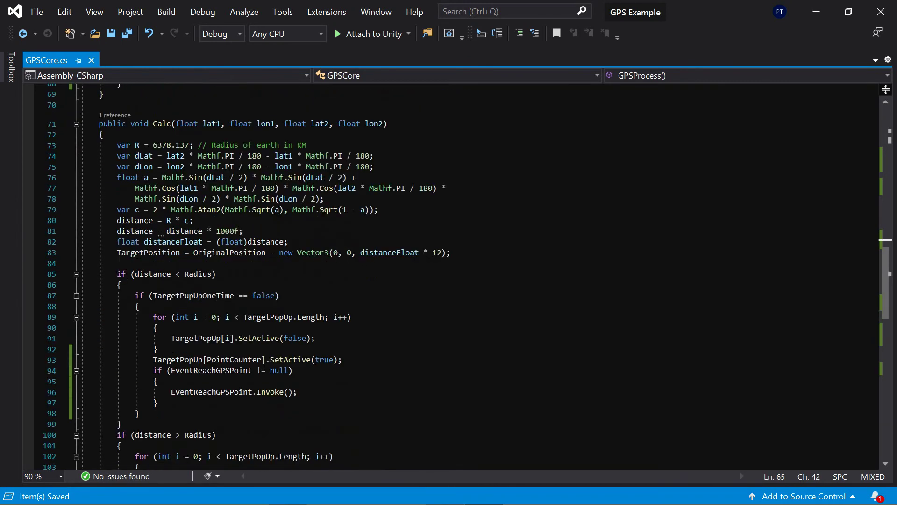
scroll(463, 273, down, 10)
scroll(463, 273, down, 1)
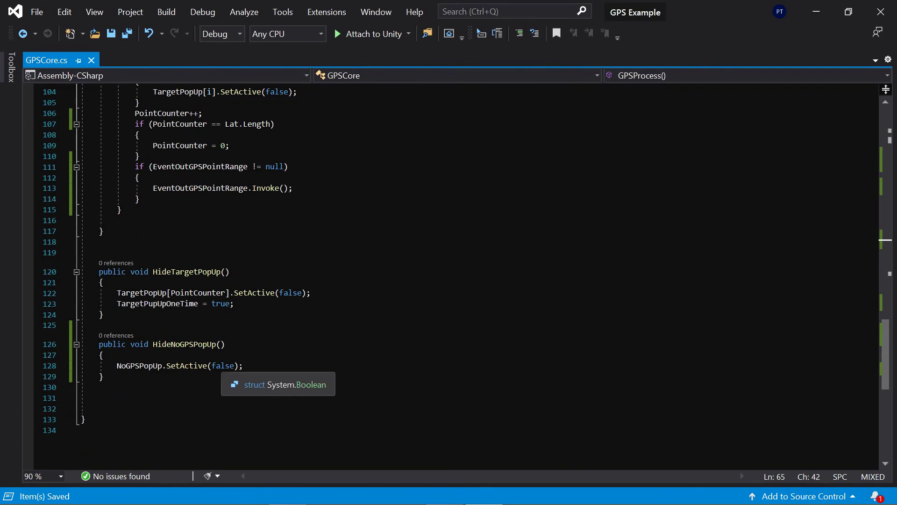
scroll(231, 368, up, 14)
scroll(232, 368, up, 6)
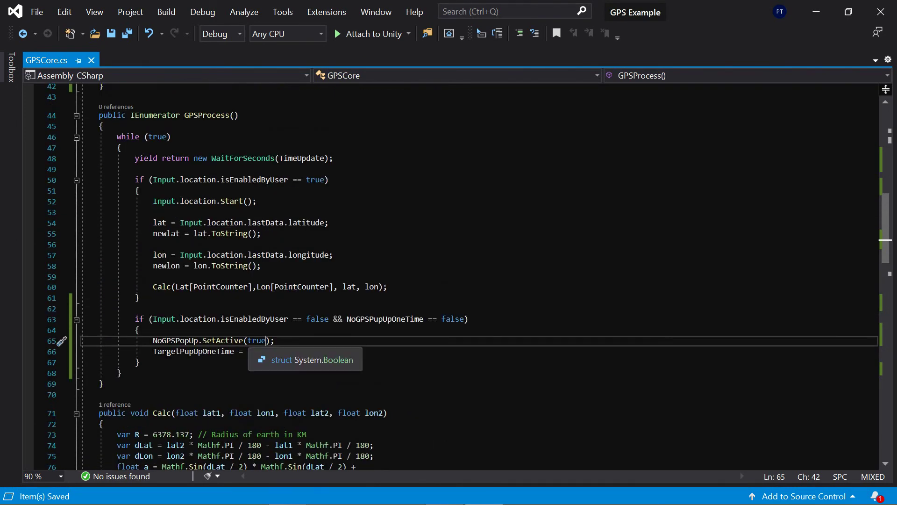
scroll(417, 283, up, 1)
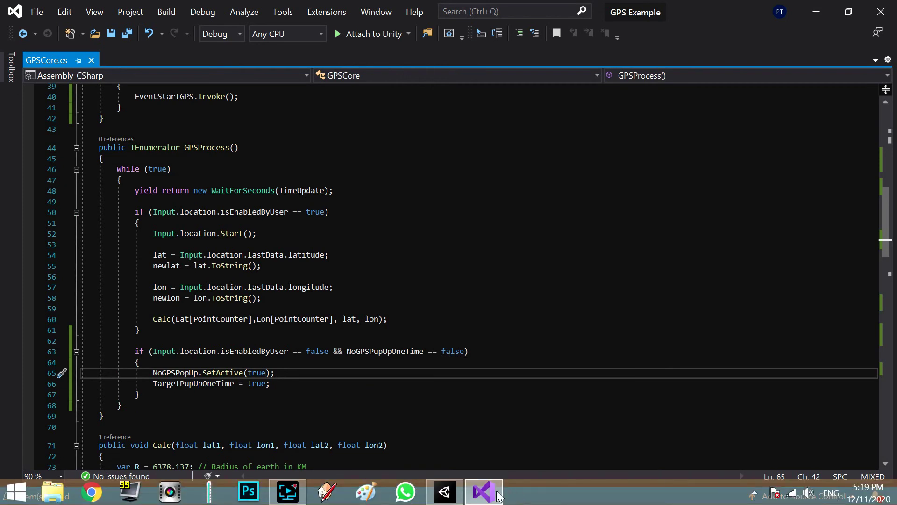
Expand Canvas, tick NoGPSPopUp active, and expand it to show Close BTN and Text
click(446, 492)
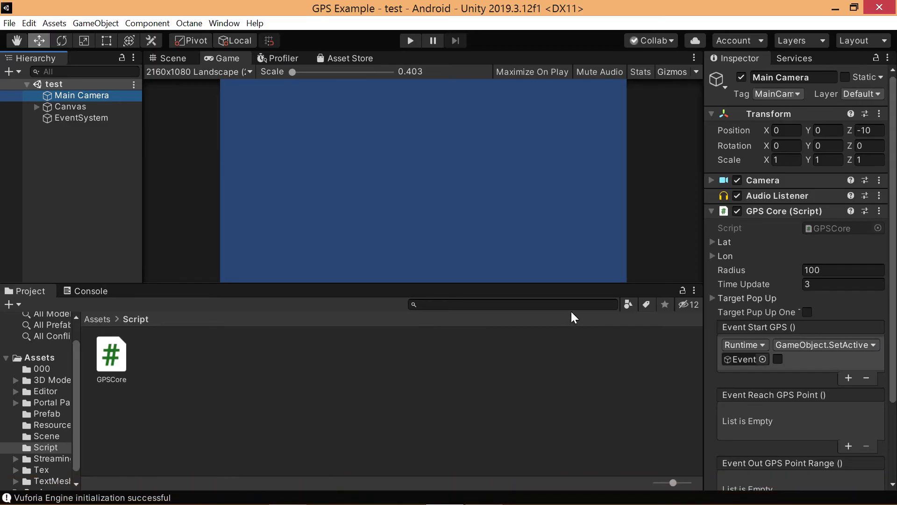
scroll(861, 317, down, 3)
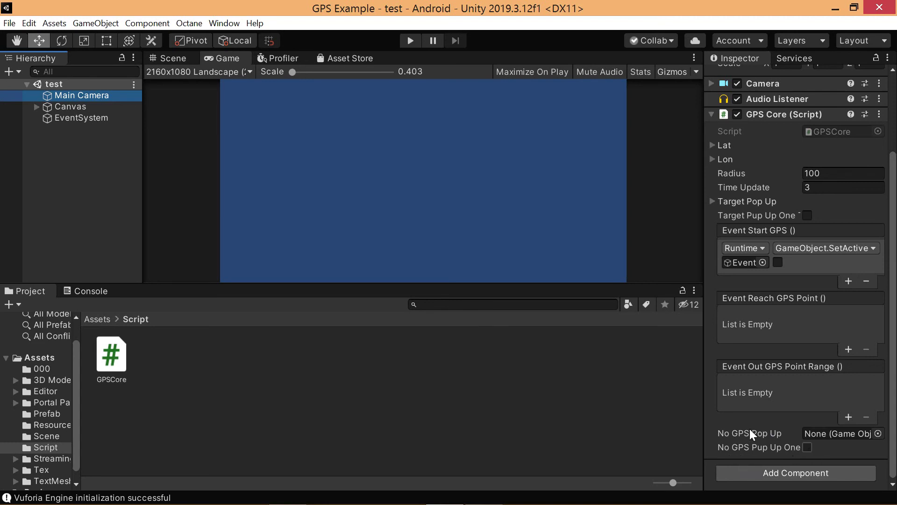
click(36, 106)
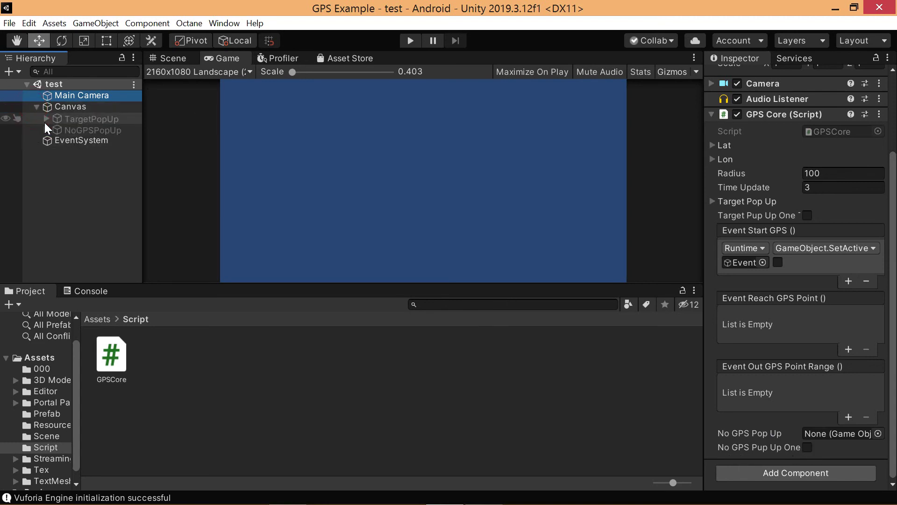
click(61, 130)
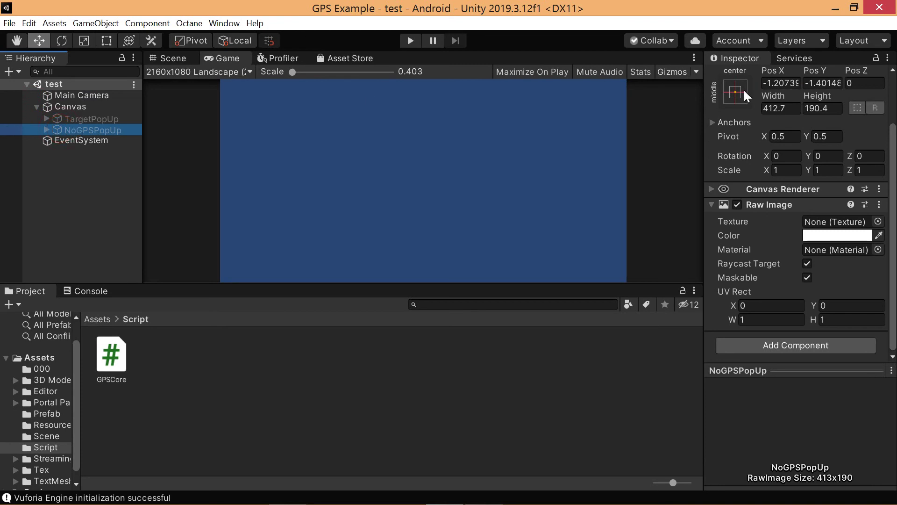
scroll(744, 90, up, 2)
click(741, 77)
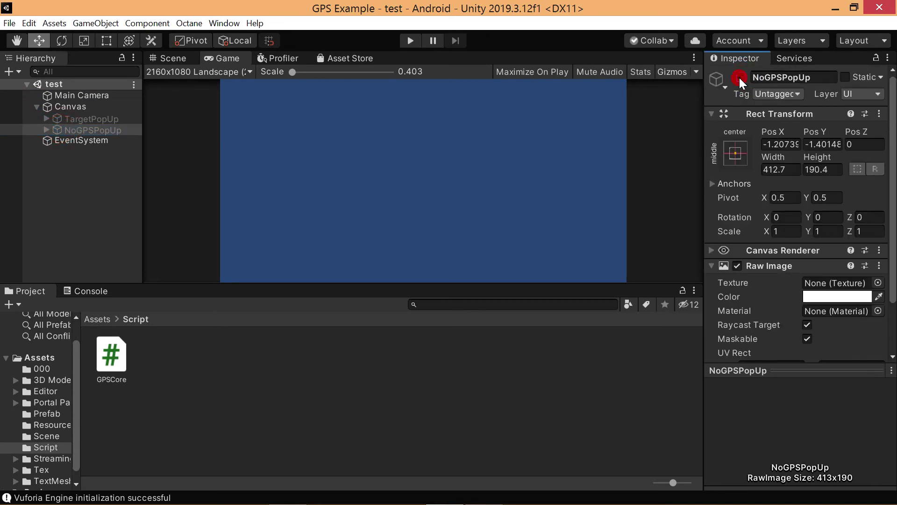
click(742, 77)
click(742, 77)
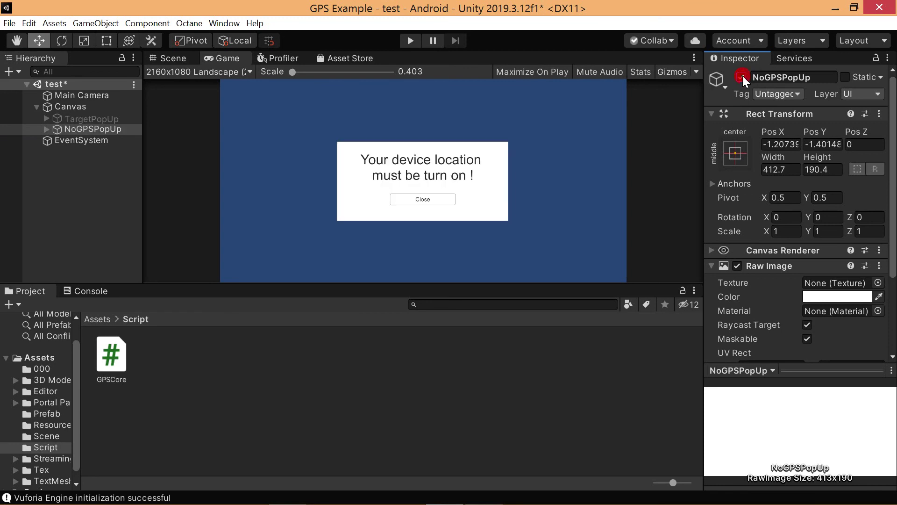
click(47, 129)
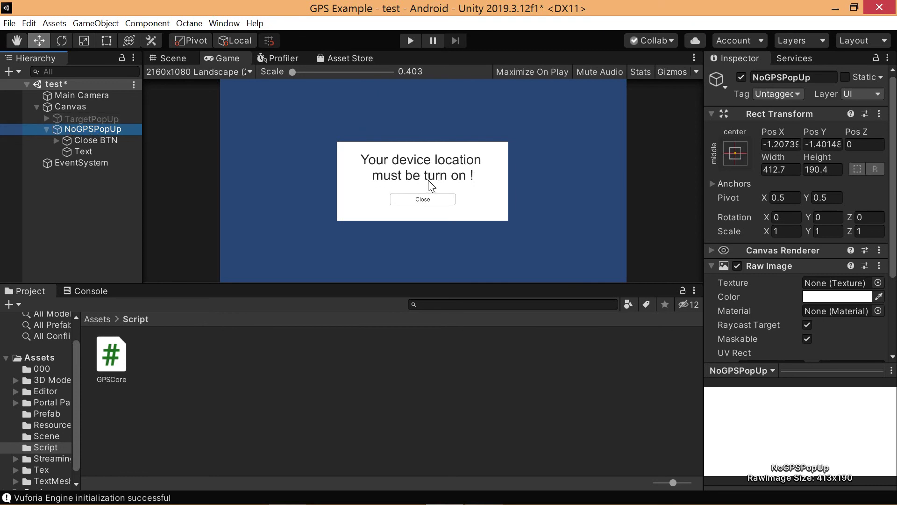
Set Close BTN's On Click to Main Camera's GPSCore.HideNoGPSPopUp
click(87, 144)
scroll(885, 276, down, 5)
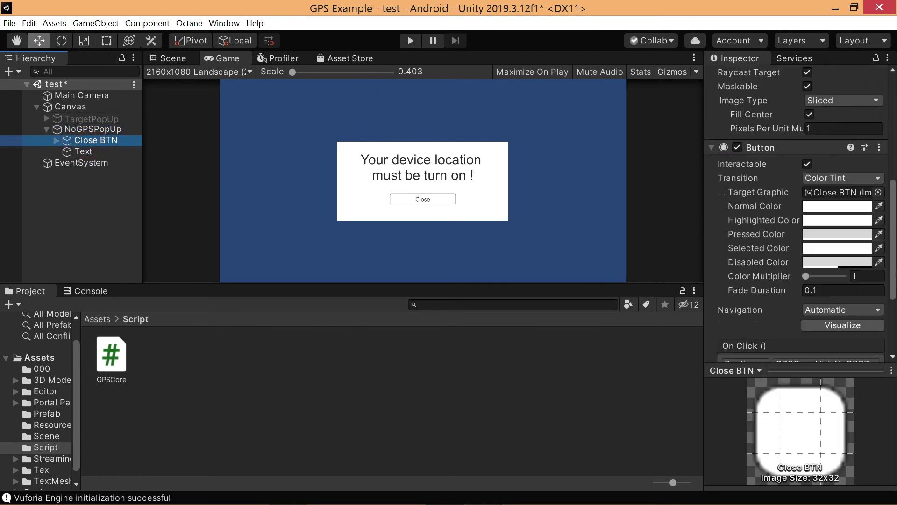
scroll(886, 275, down, 5)
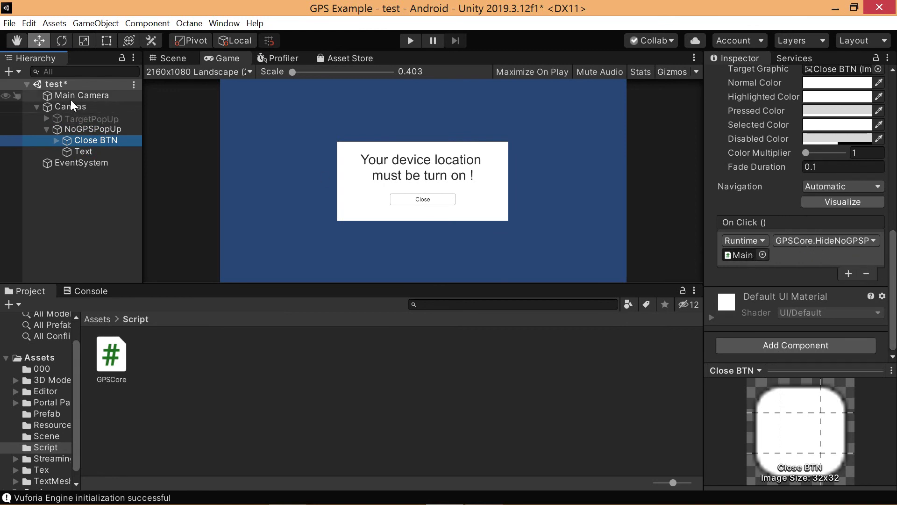
drag(77, 95, 756, 258)
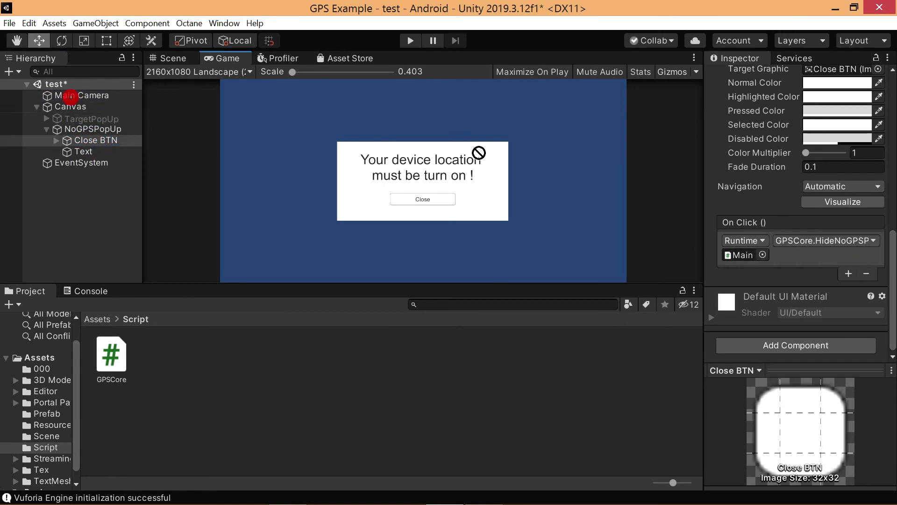
click(822, 241)
mouse_move(814, 331)
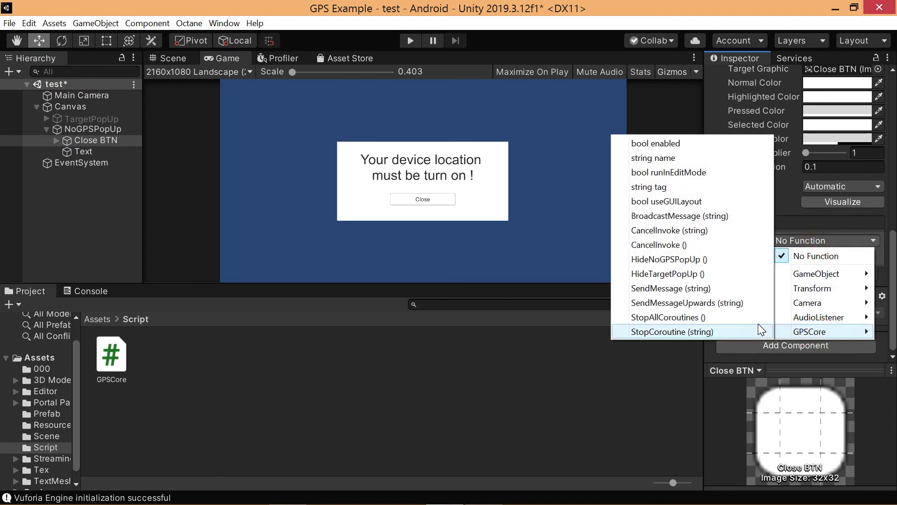
click(691, 262)
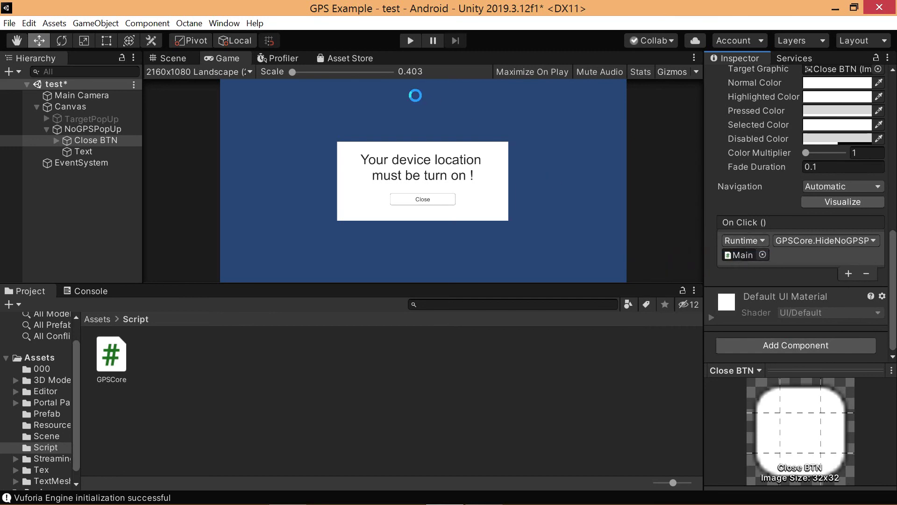
Save the scene and deactivate NoGPSPopUp again
key(ctrl+s)
click(47, 129)
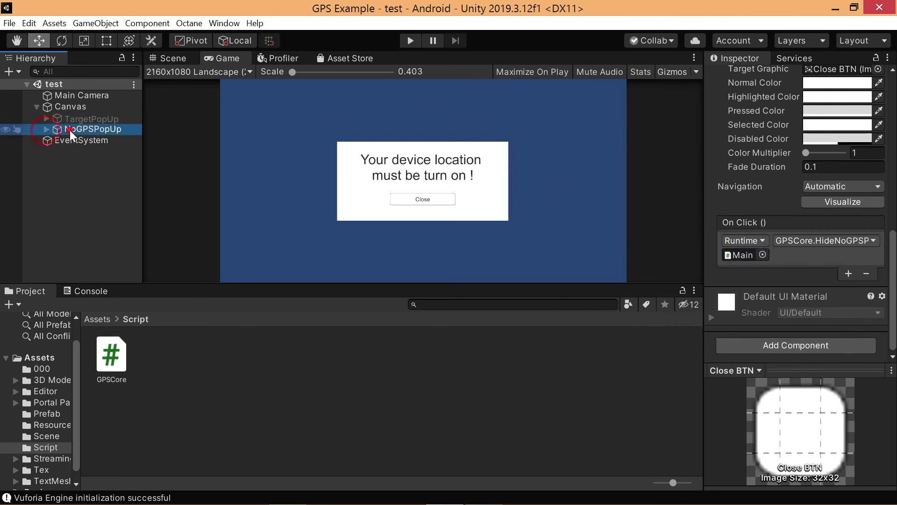
click(742, 78)
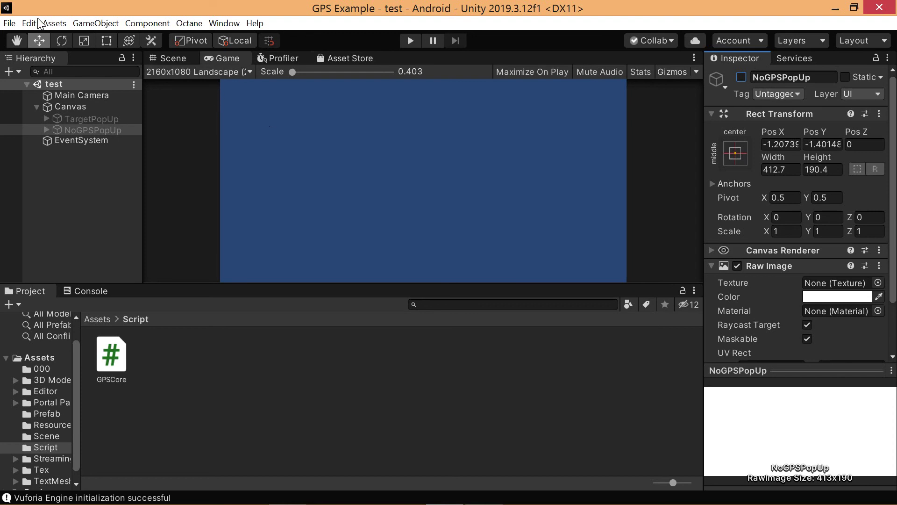
Test-run the scene, assign NoGPSPopUp to Main Camera's No GPS Pop Up field, save, and replay
click(410, 40)
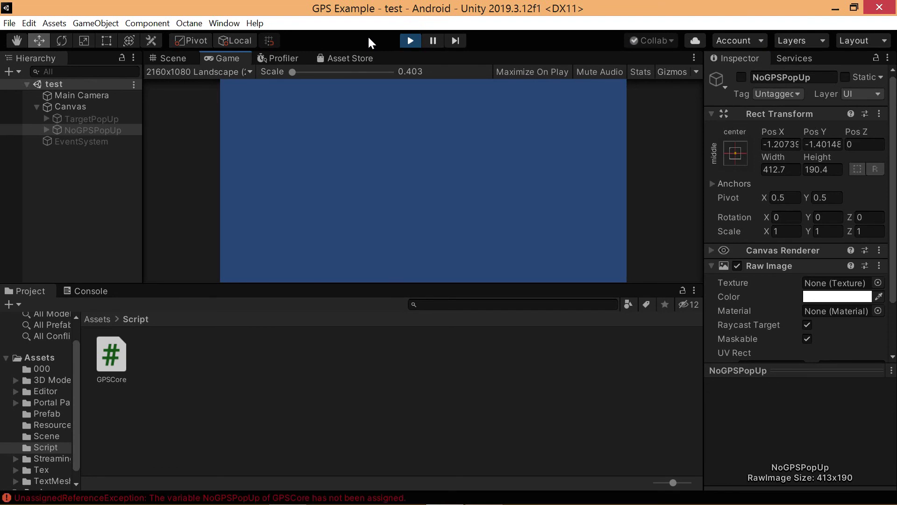
click(411, 40)
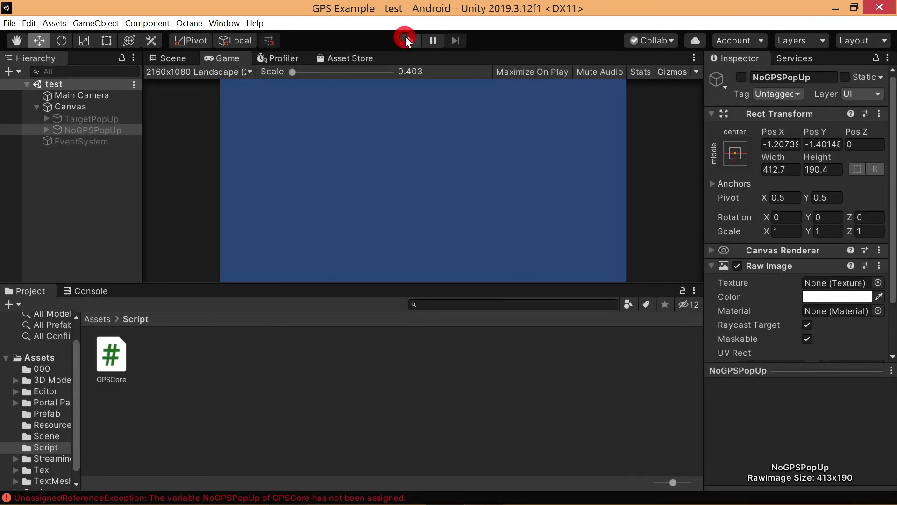
click(64, 95)
scroll(800, 280, down, 3)
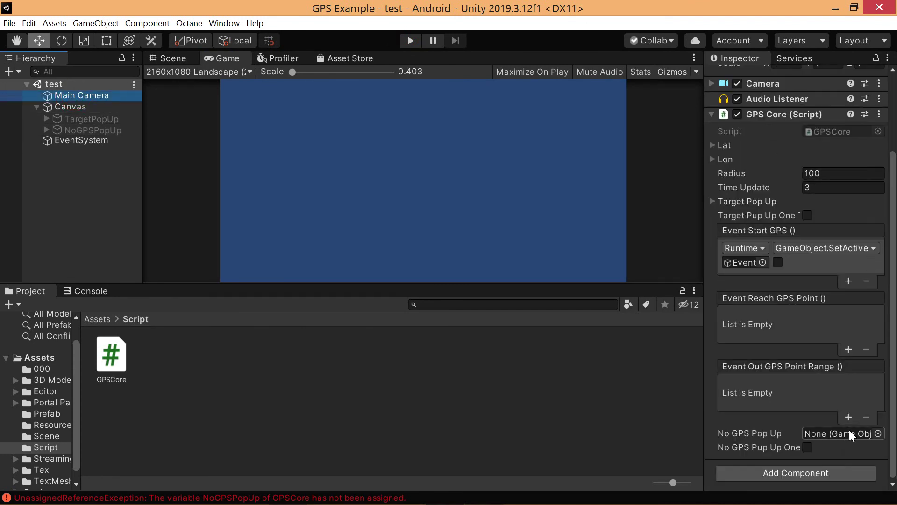
drag(84, 131, 831, 438)
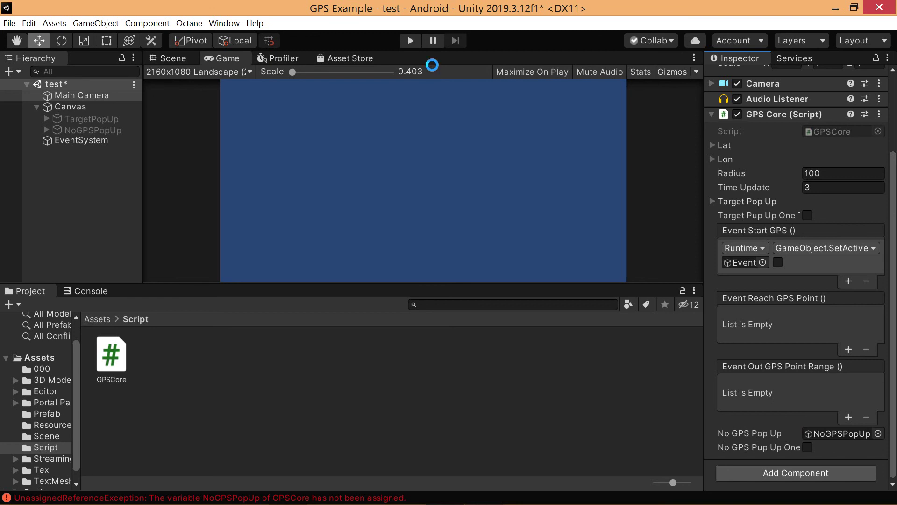
key(ctrl+s)
click(410, 40)
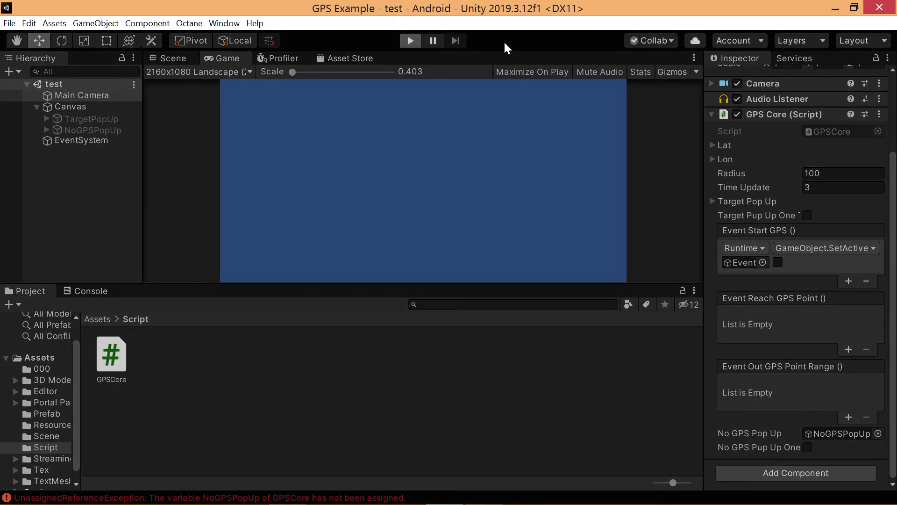